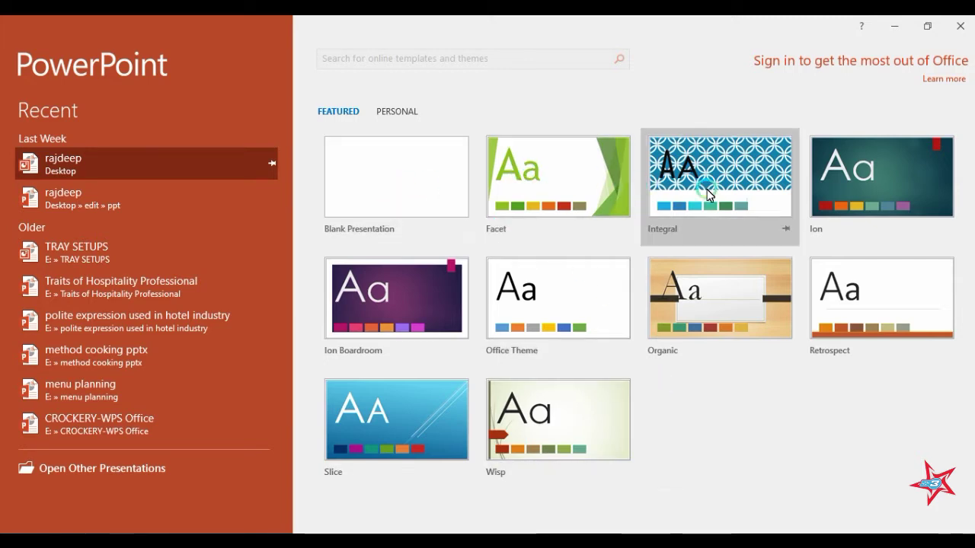
Step: Create a new Blank Presentation from the Featured start screen
click(395, 113)
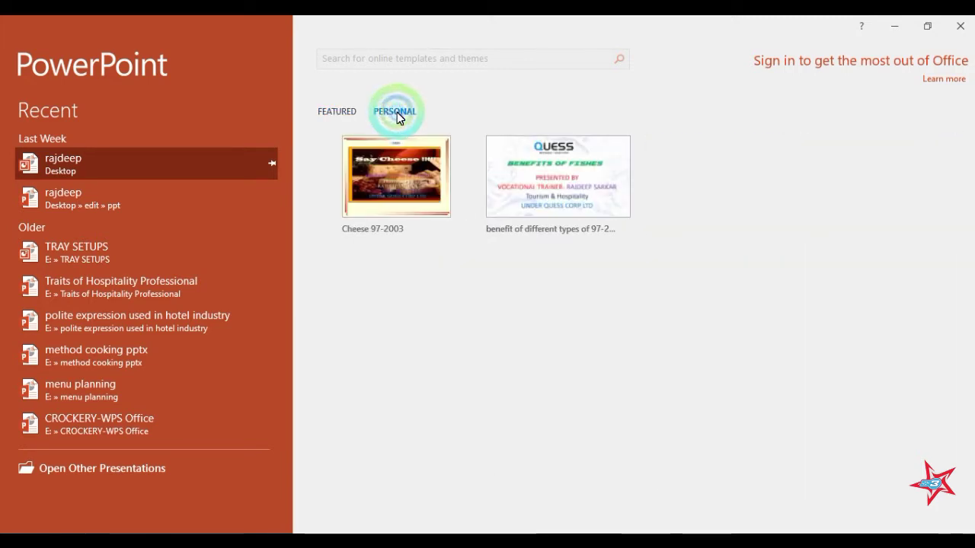
click(337, 111)
click(391, 240)
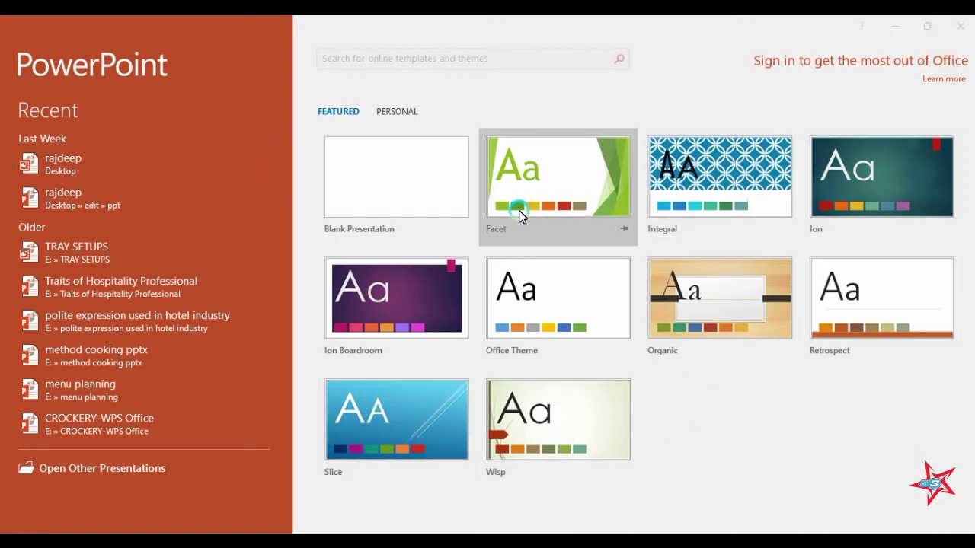
click(405, 183)
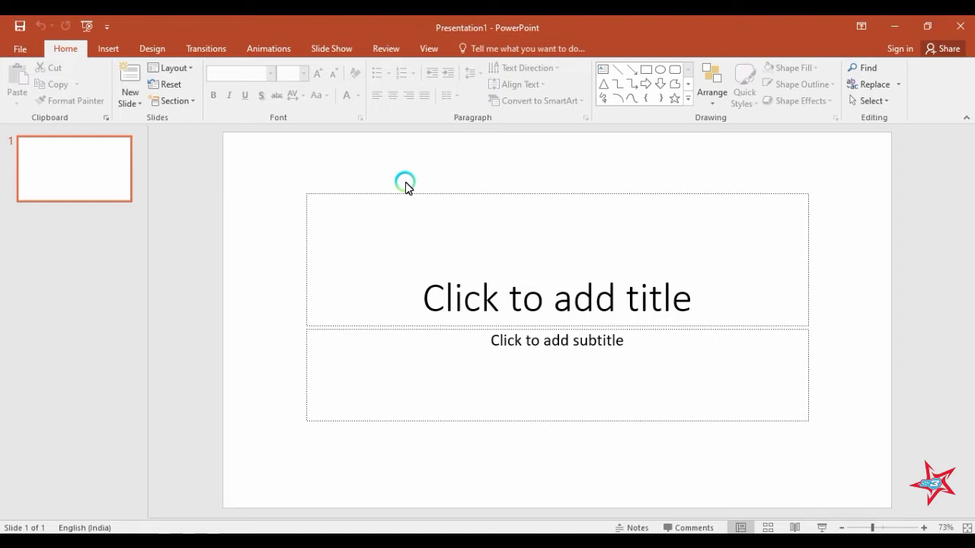
Step: Enter 'hkskjdkjd' as the slide title and 'khdsjkd' as the subtitle
click(382, 313)
text(hkskjdkjd)
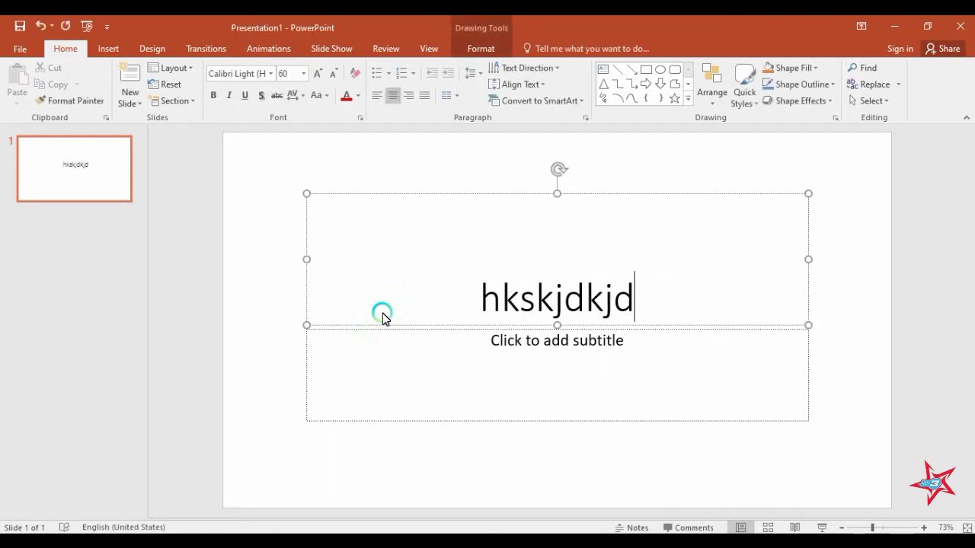
click(523, 369)
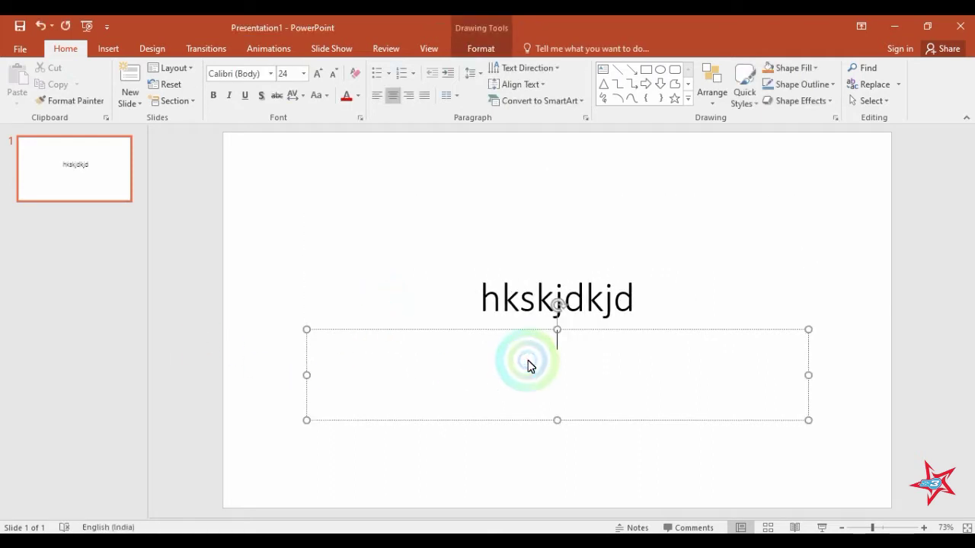
text(khdsjkd)
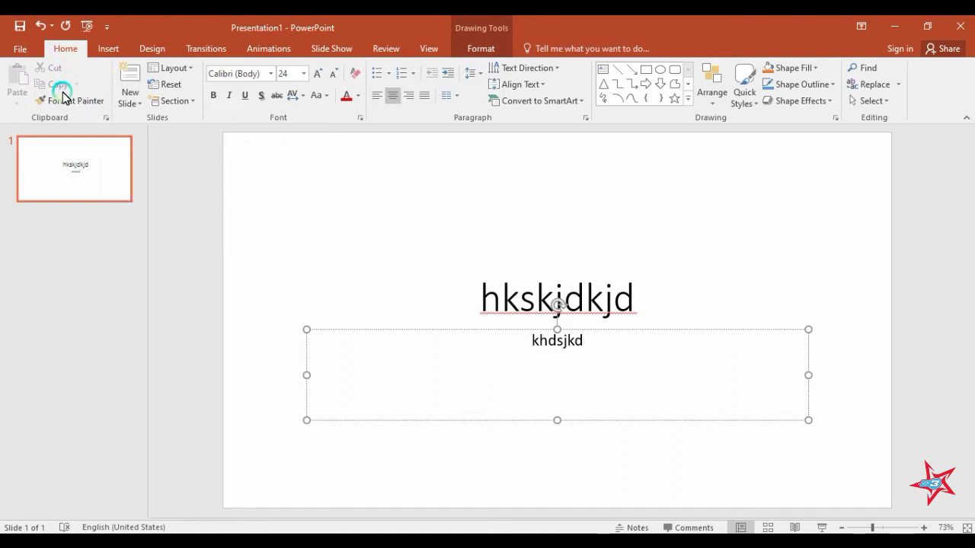
Step: Add a second subtitle line reading 'CTRL+M'
click(641, 307)
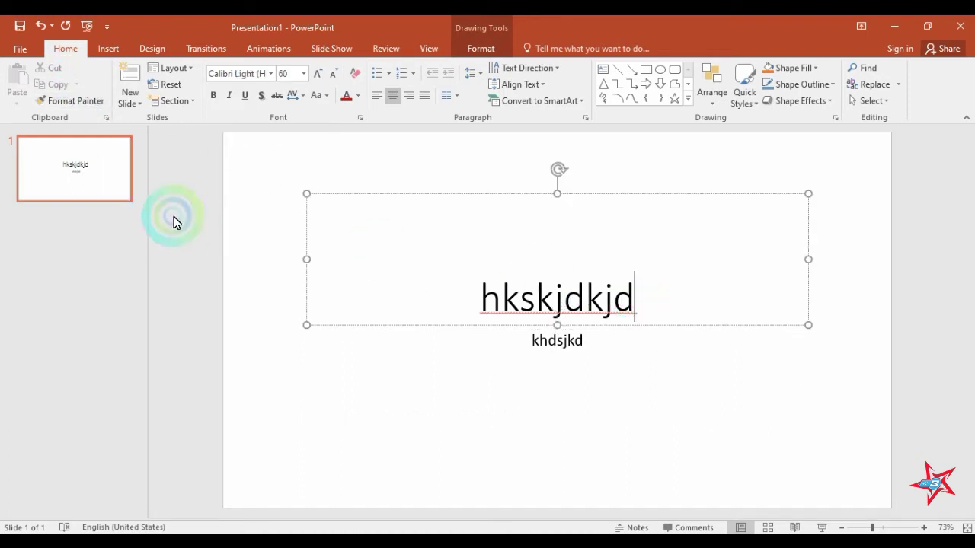
click(95, 188)
click(93, 230)
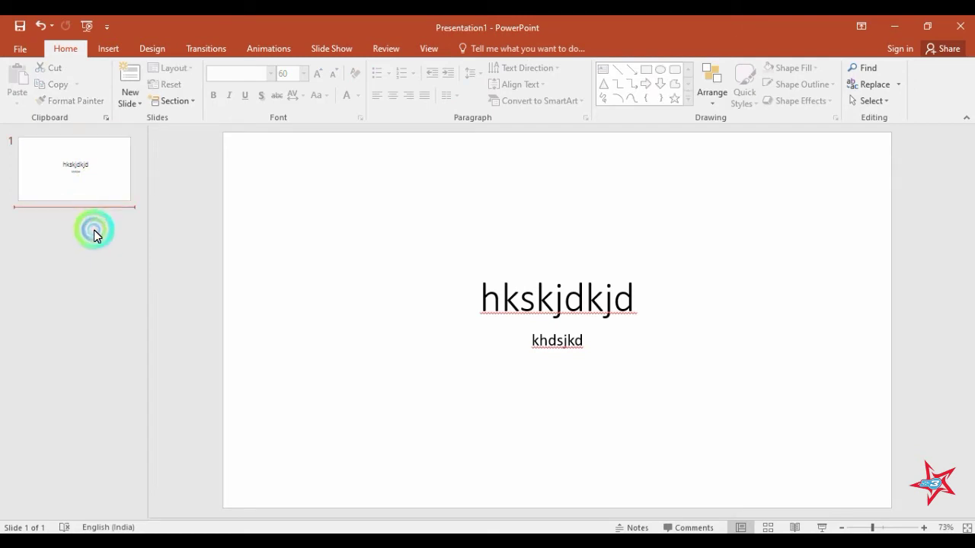
click(642, 383)
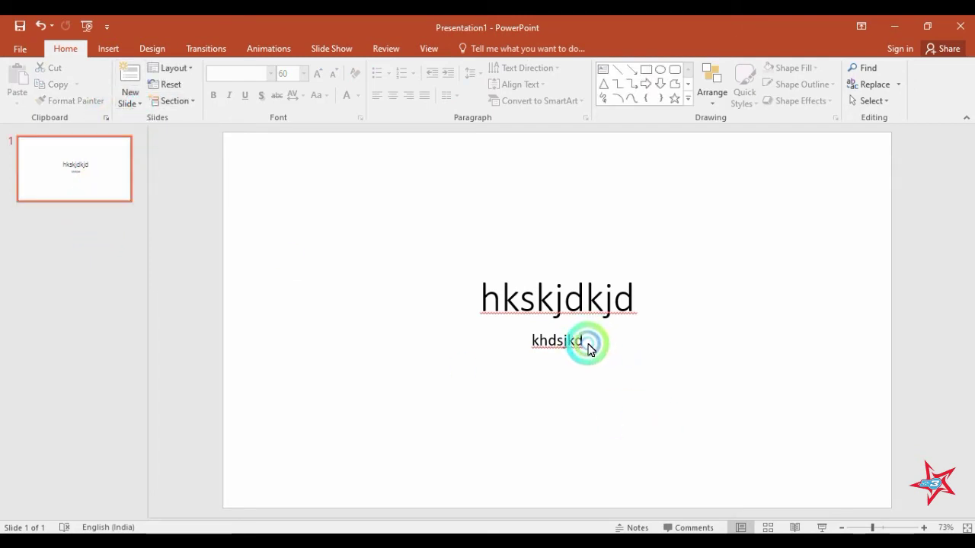
click(591, 346)
click(591, 346)
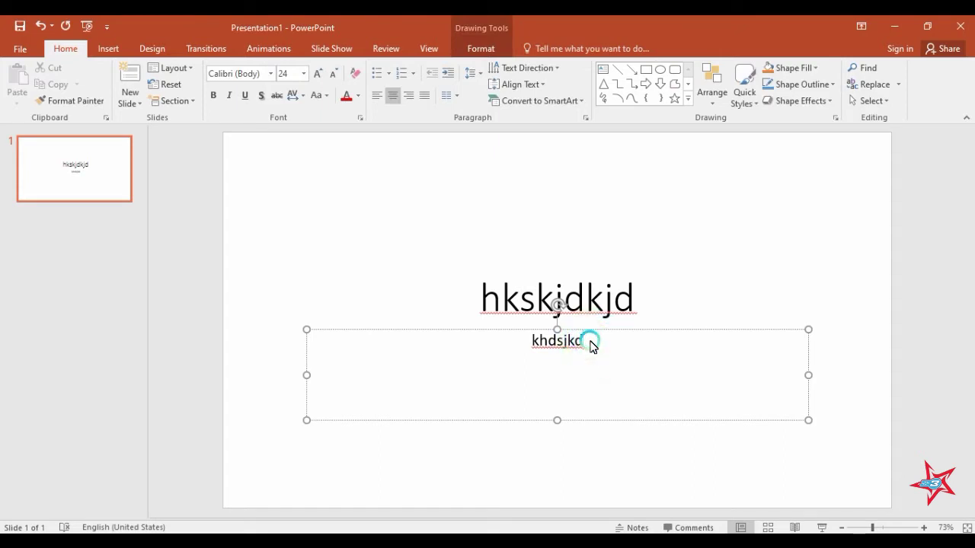
key(Return)
text(C)
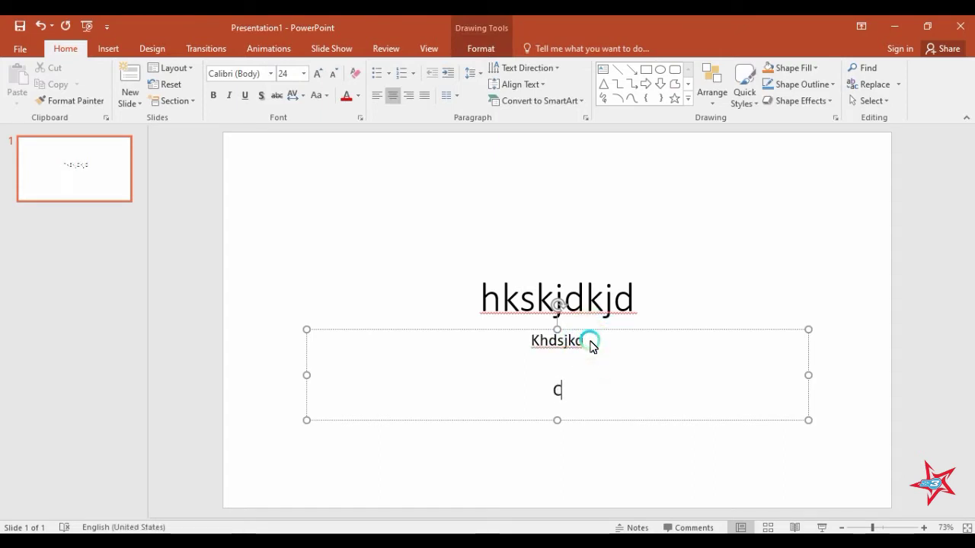
text(TRL)
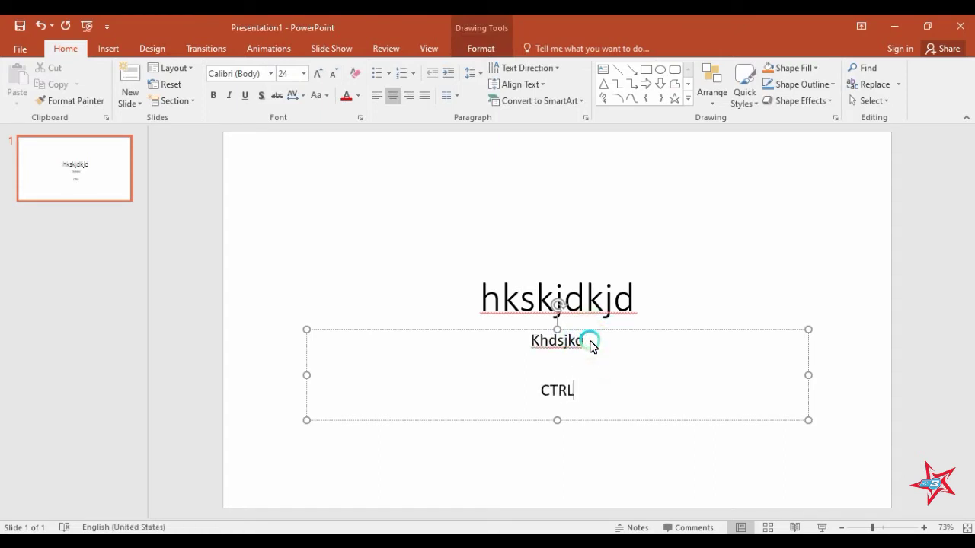
text(+M)
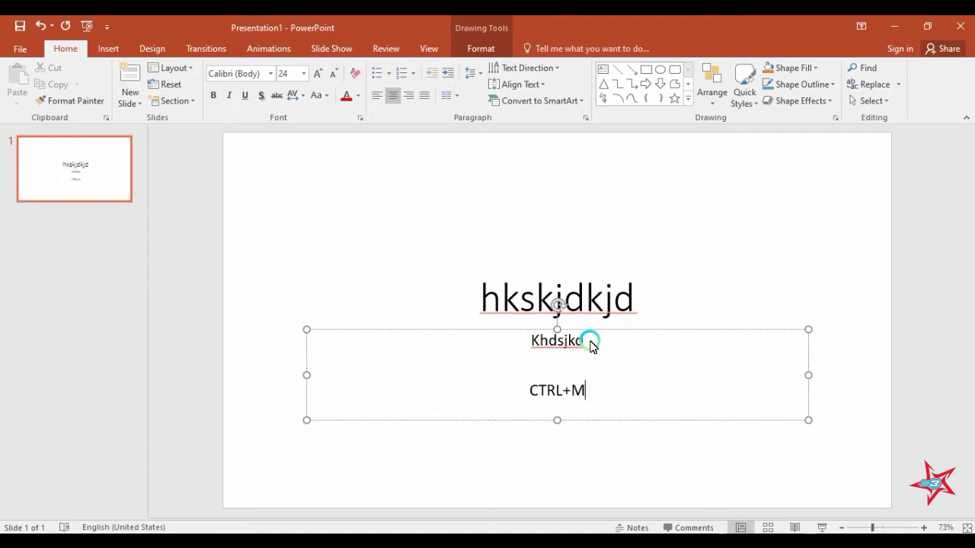
Step: Insert a blank slide 2, then move slide 1's title higher and nudge the subtitle
click(103, 246)
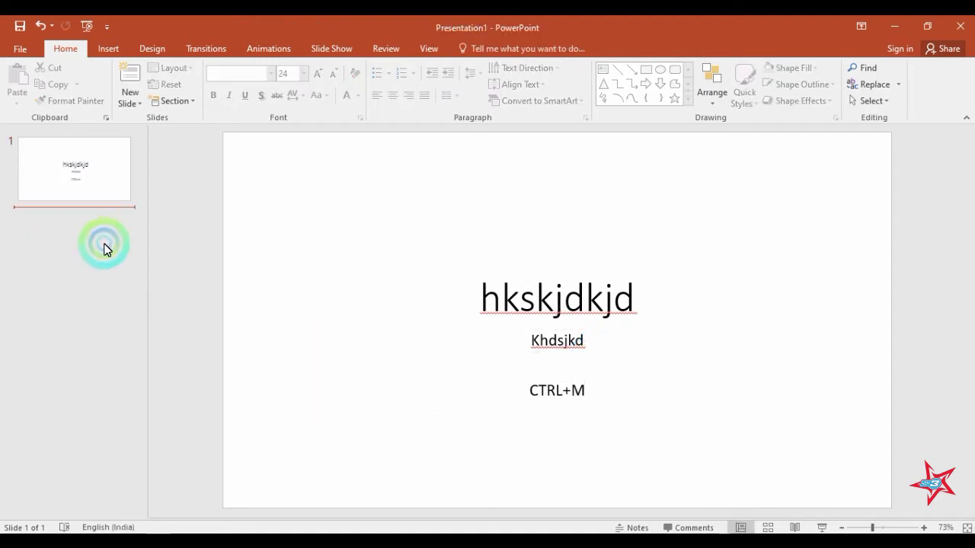
key(ctrl+m)
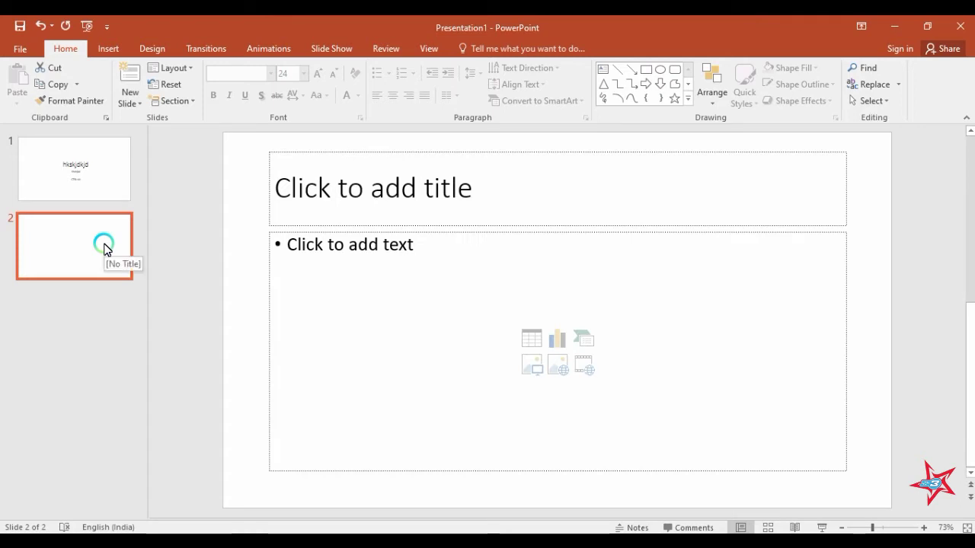
click(97, 179)
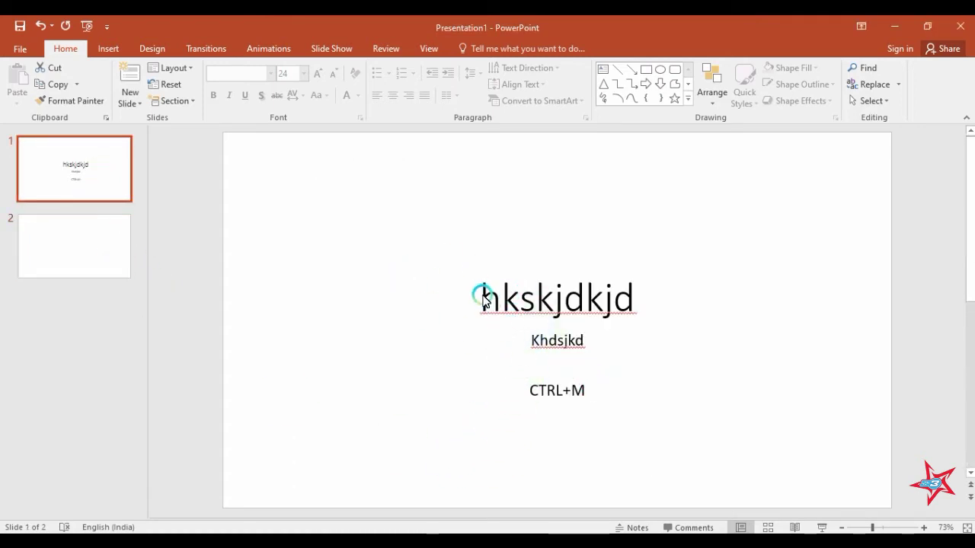
click(549, 285)
drag(607, 196, 594, 142)
click(615, 420)
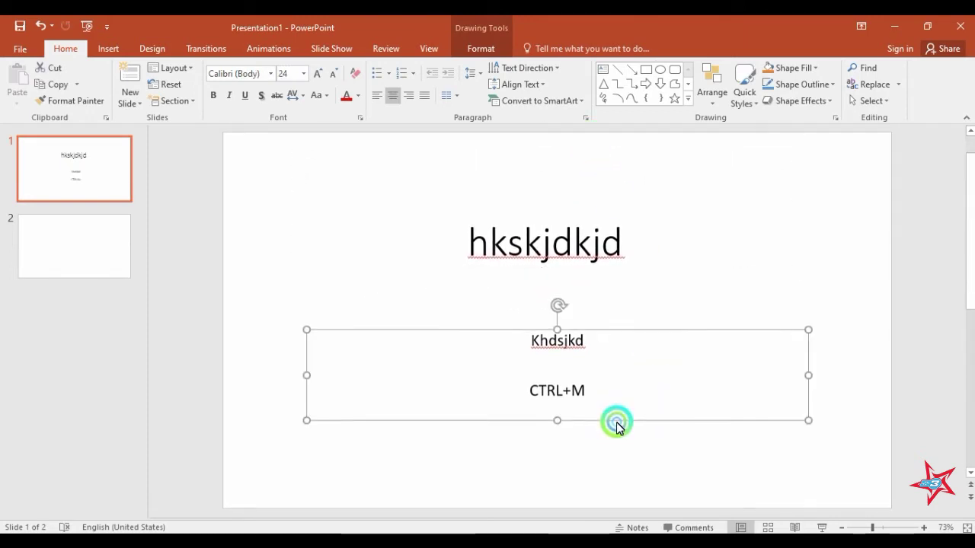
drag(610, 322, 600, 328)
click(584, 377)
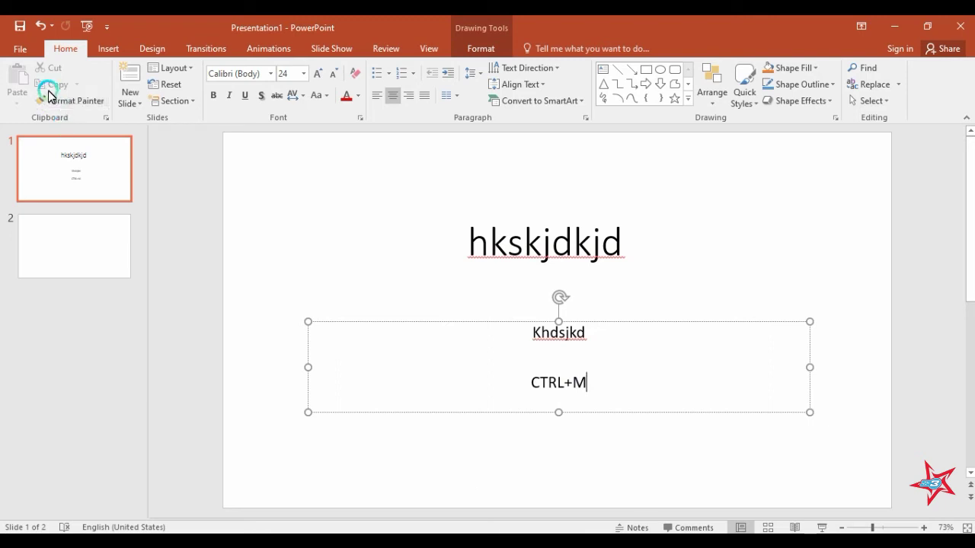
Step: Reset slide 1 so its placeholders return to their default positions
click(94, 101)
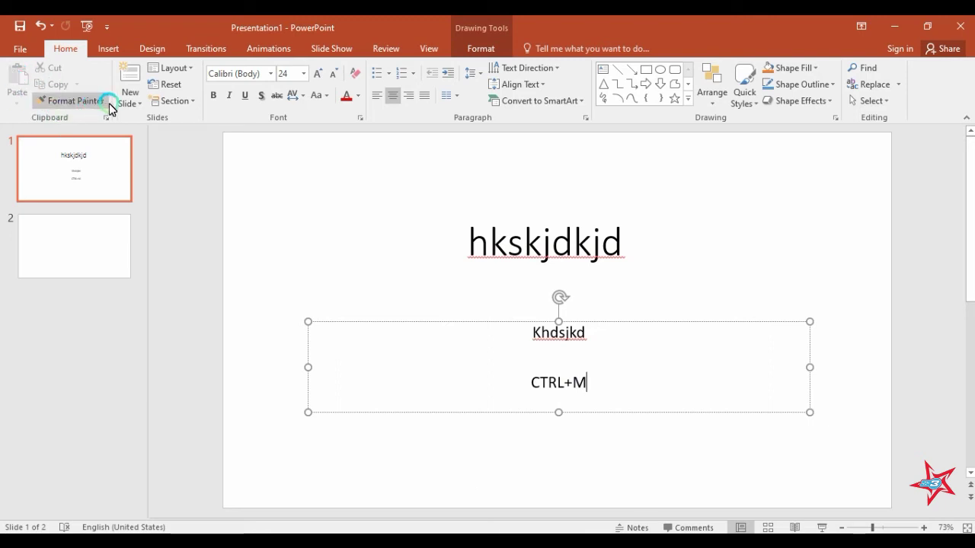
click(141, 104)
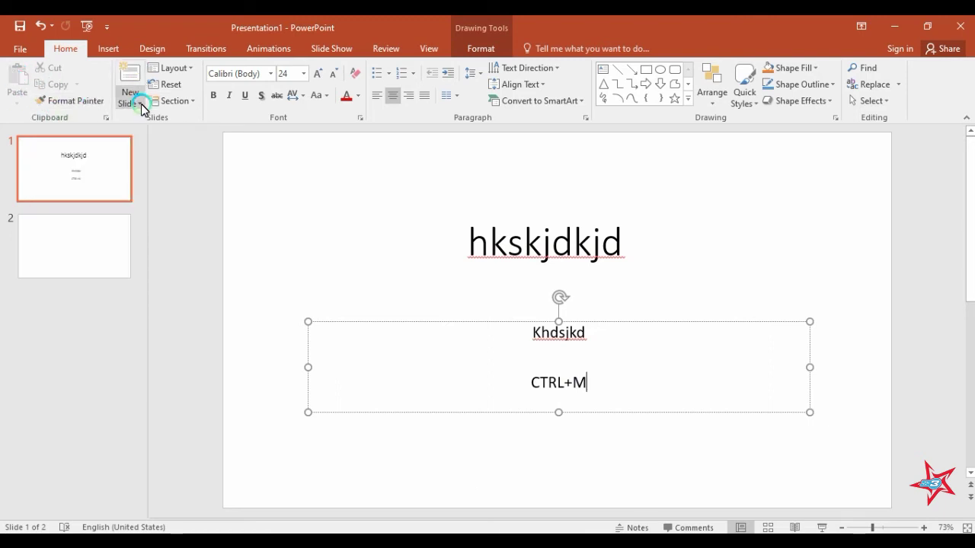
click(192, 68)
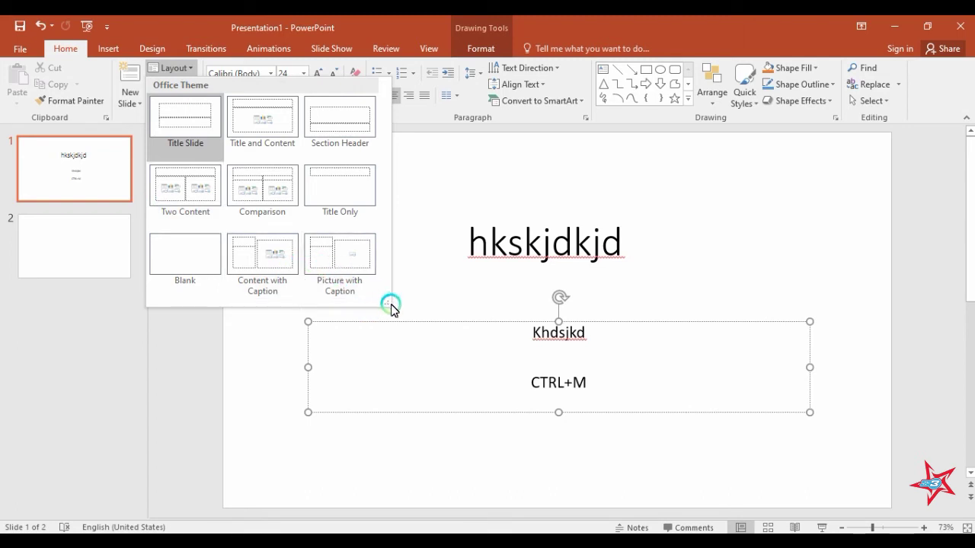
drag(390, 304, 373, 295)
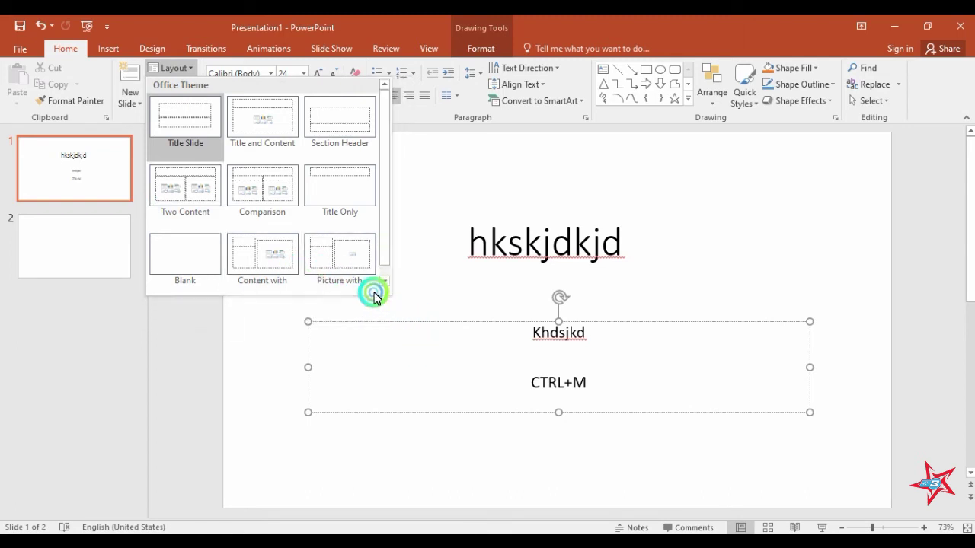
click(156, 114)
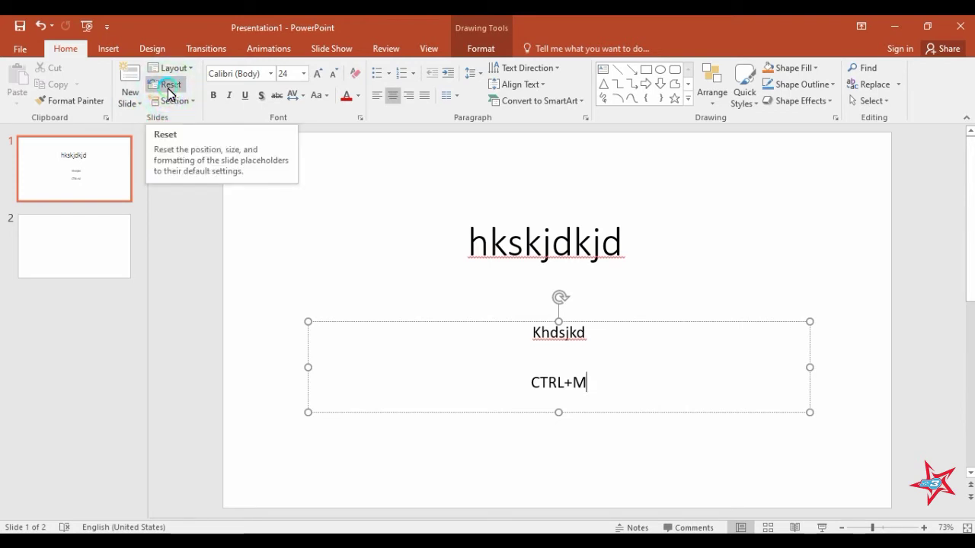
click(169, 92)
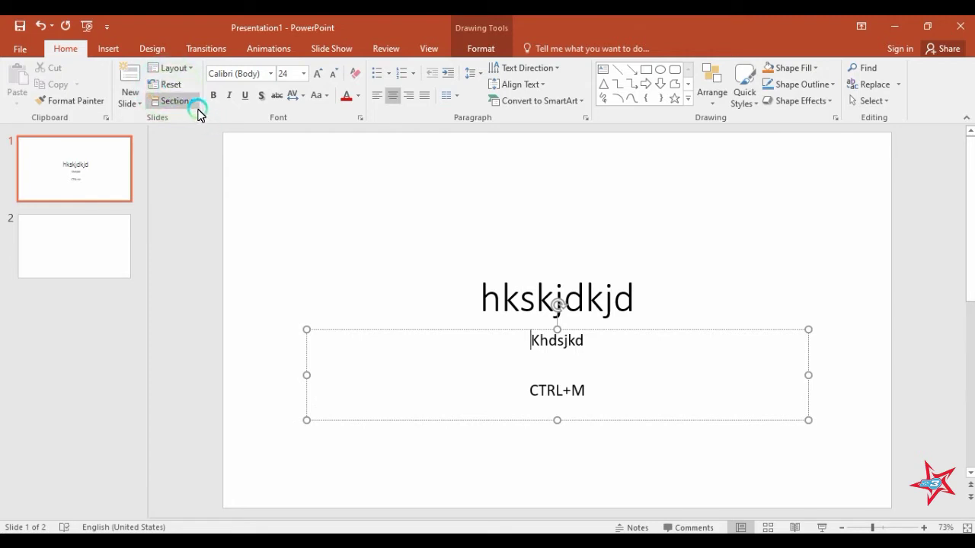
Step: Add an Untitled Section grouping both slides, then return to slide 1
click(187, 101)
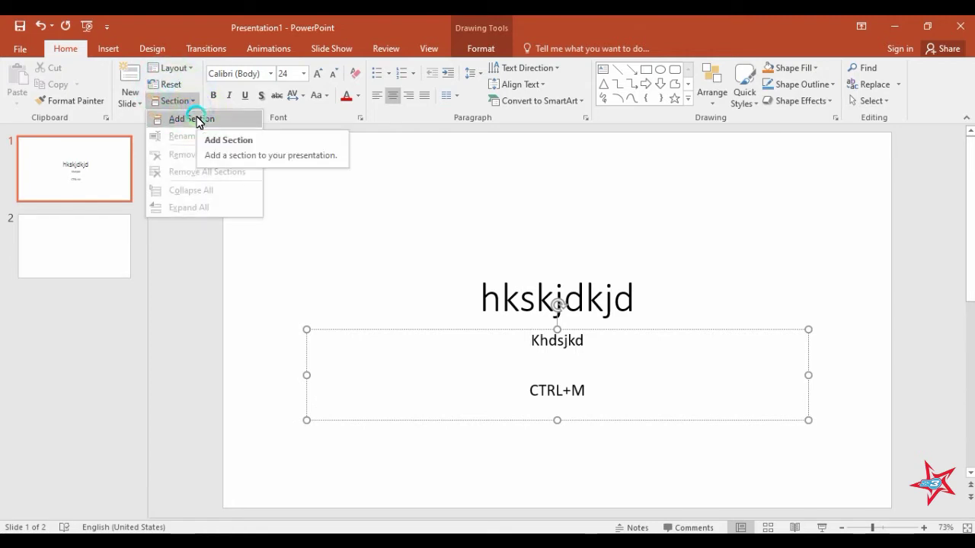
click(196, 118)
click(143, 246)
click(65, 221)
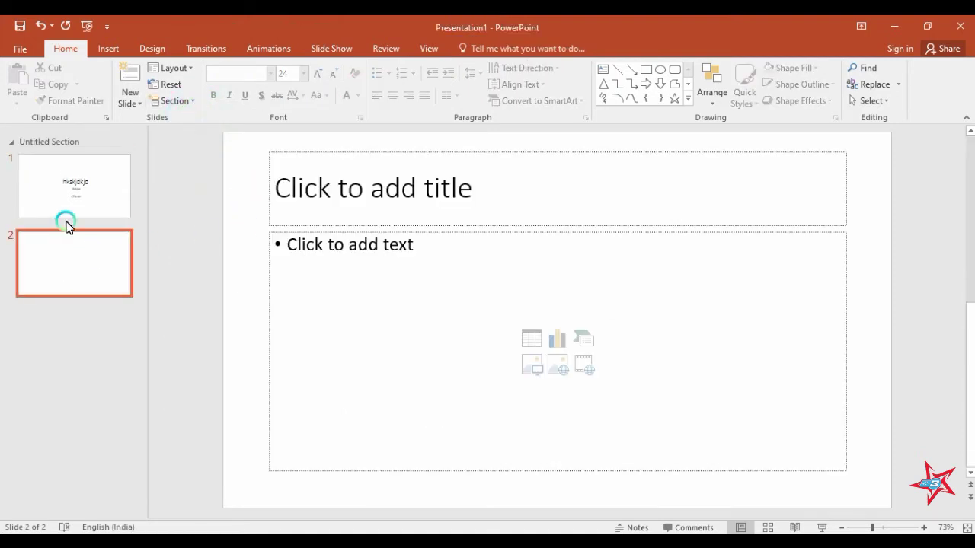
click(65, 183)
click(90, 168)
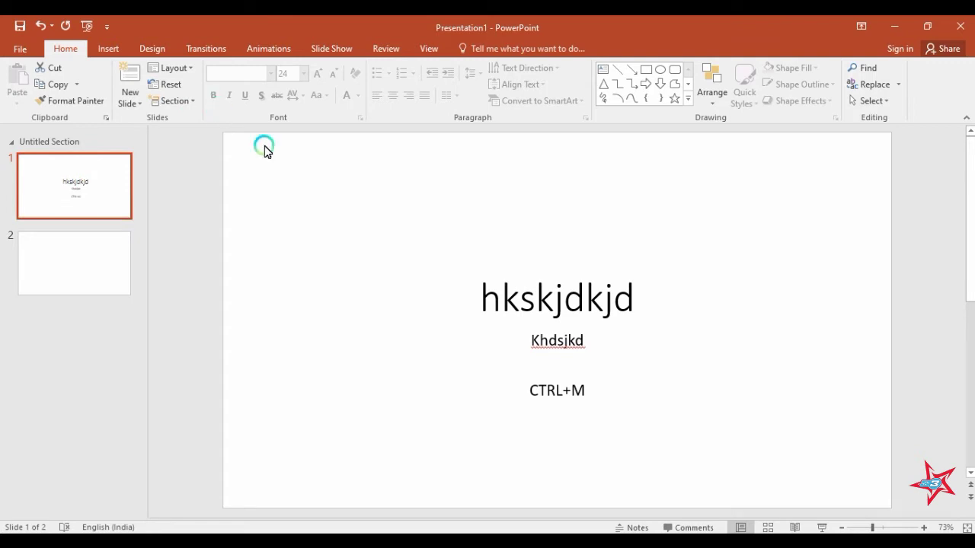
Step: Select the title text and apply the Airstrike Bold font, keeping bold on
click(585, 298)
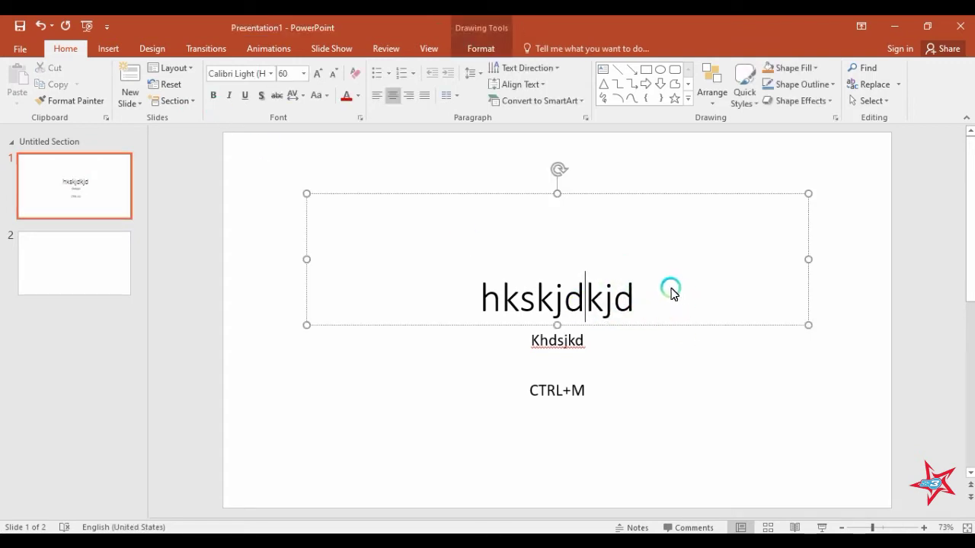
drag(646, 298, 453, 282)
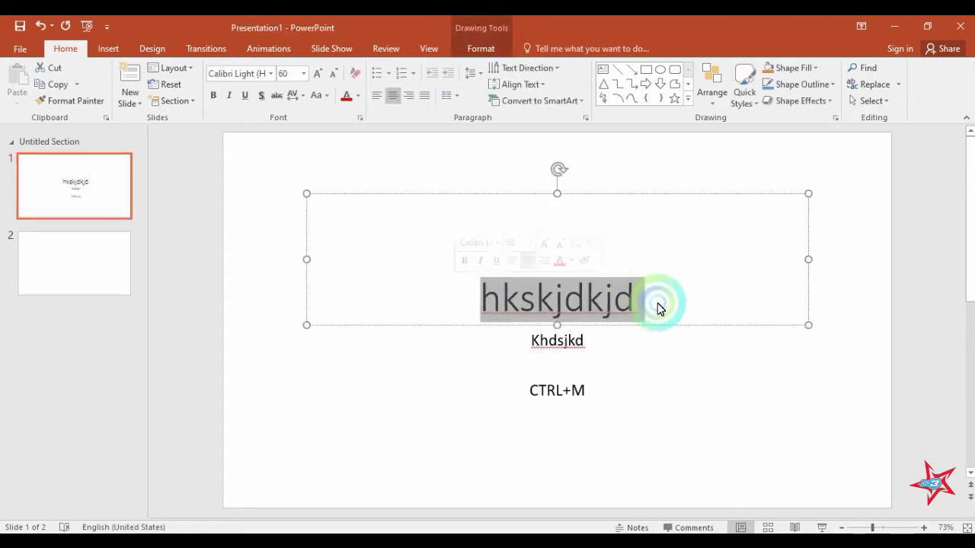
click(269, 73)
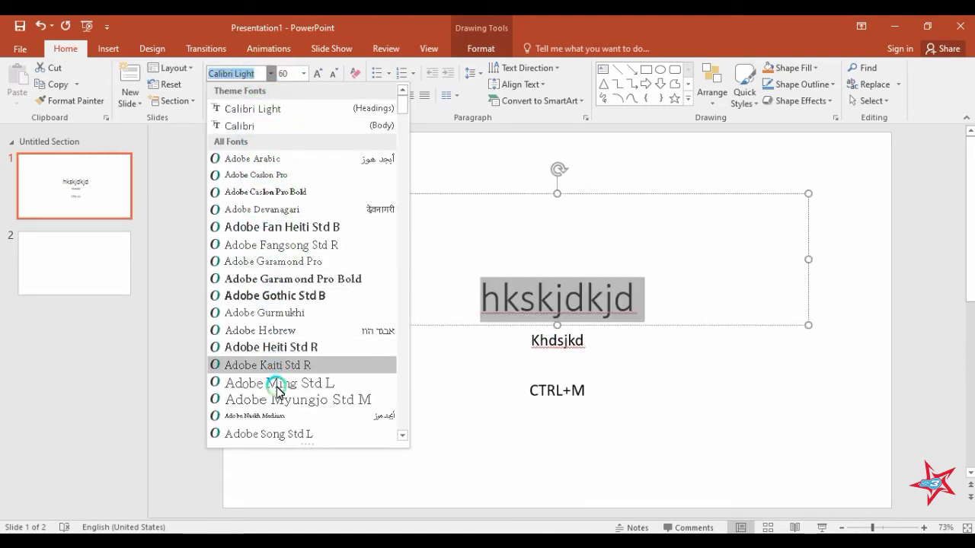
scroll(274, 385, down, 2)
scroll(276, 390, down, 4)
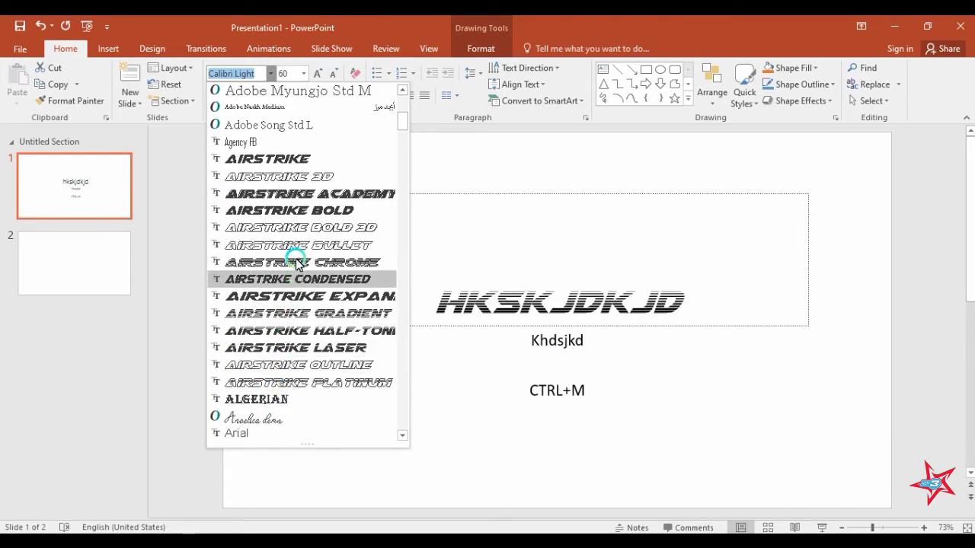
click(303, 219)
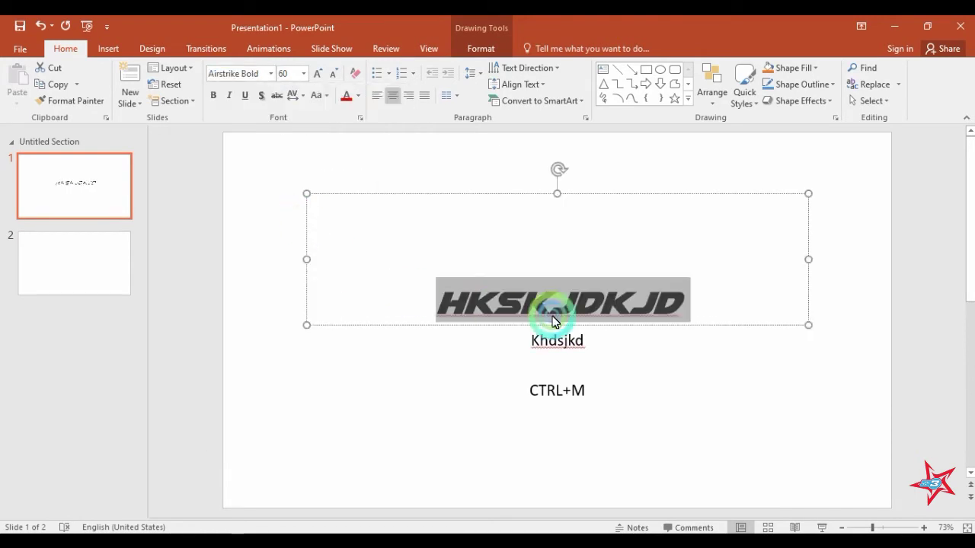
click(212, 102)
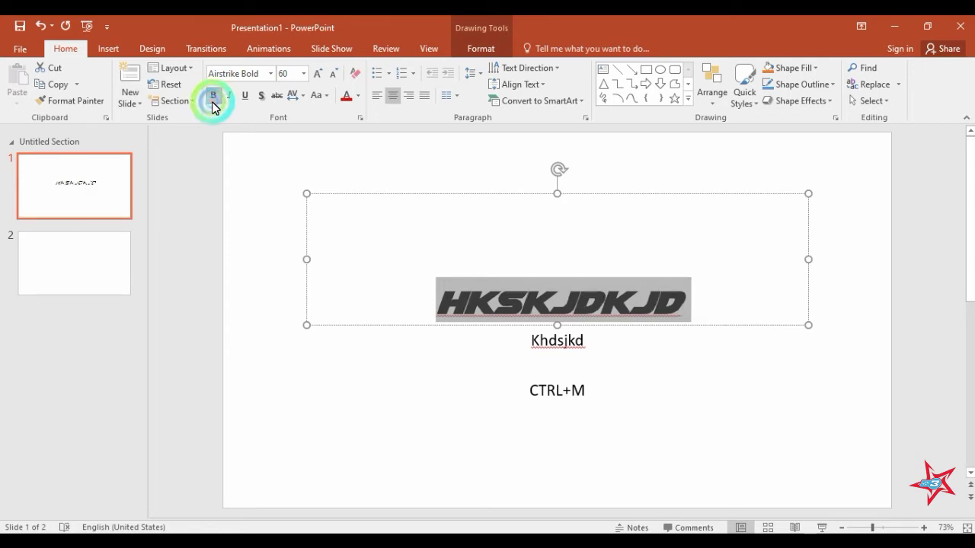
click(213, 102)
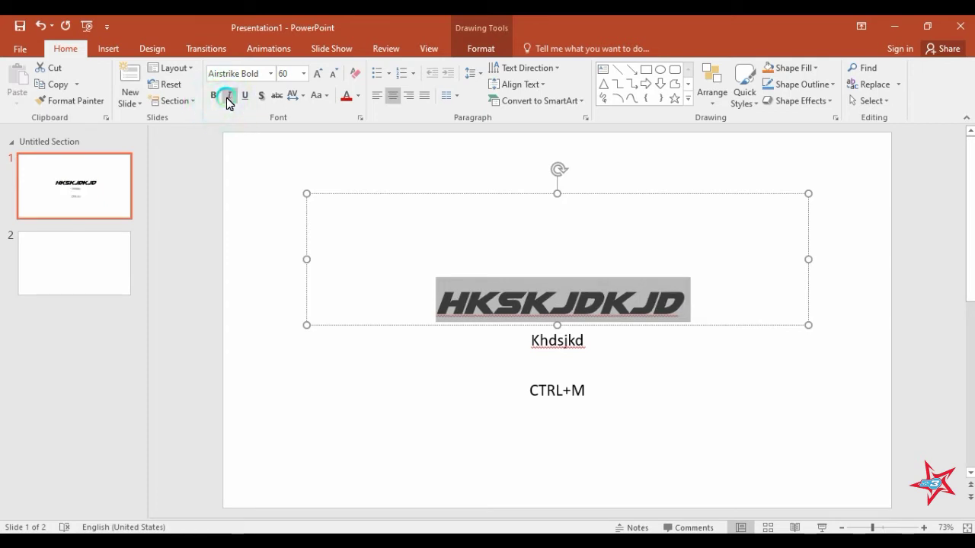
click(302, 76)
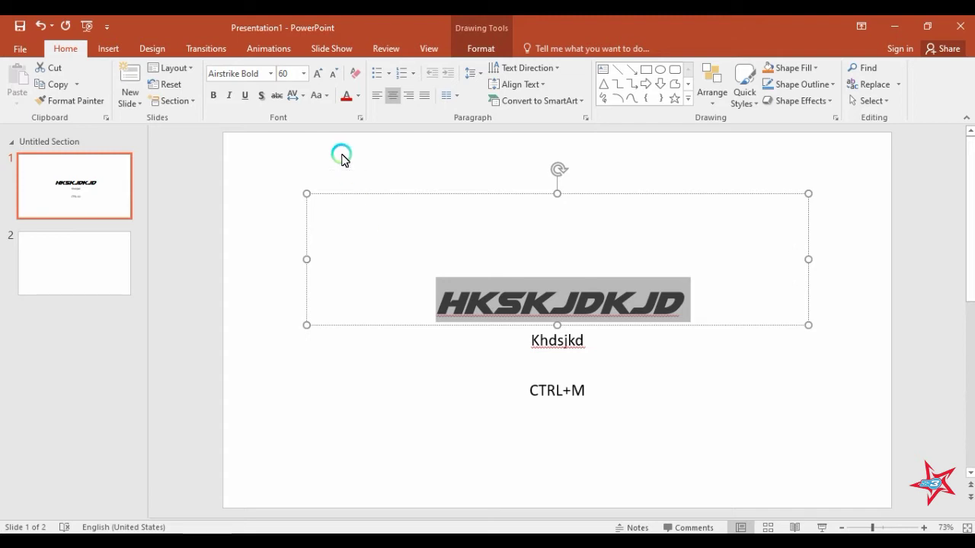
click(318, 77)
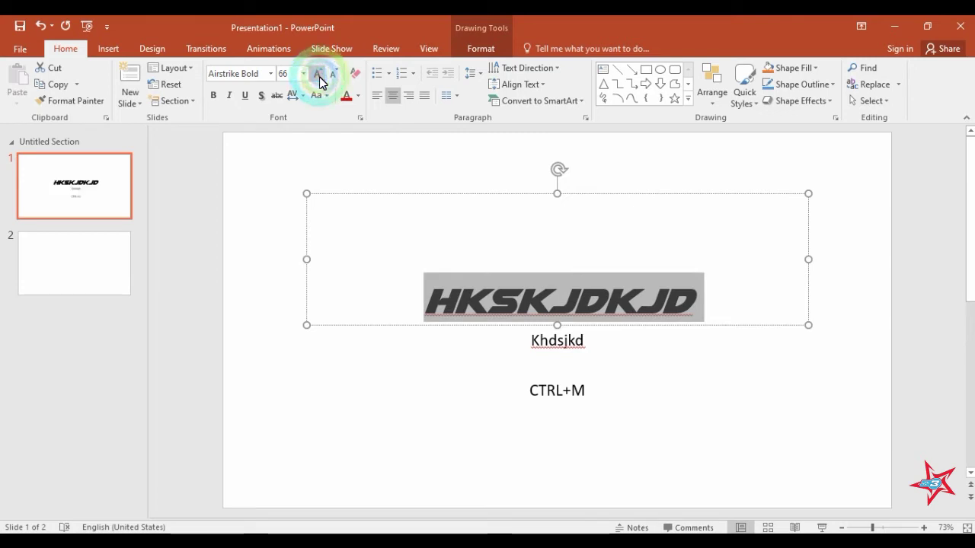
click(318, 74)
click(332, 75)
click(333, 74)
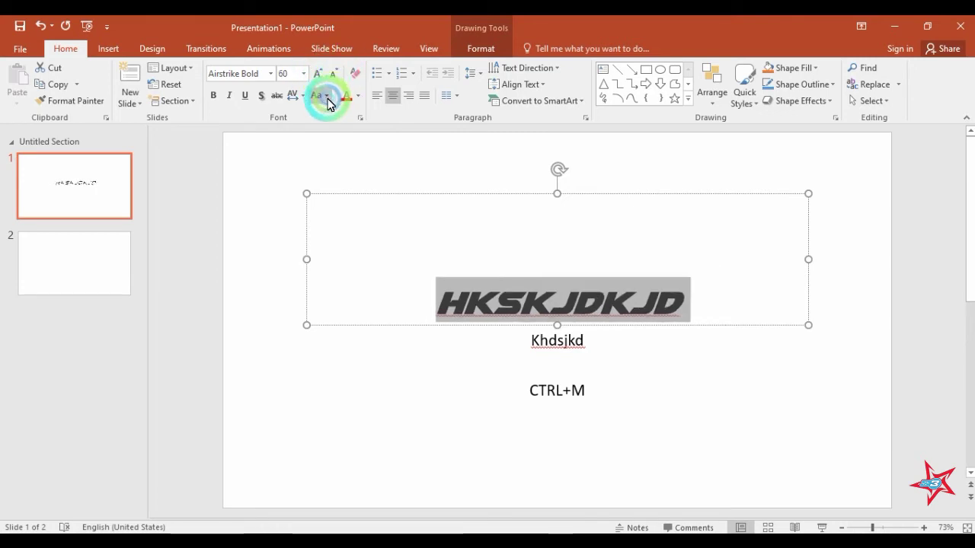
click(326, 99)
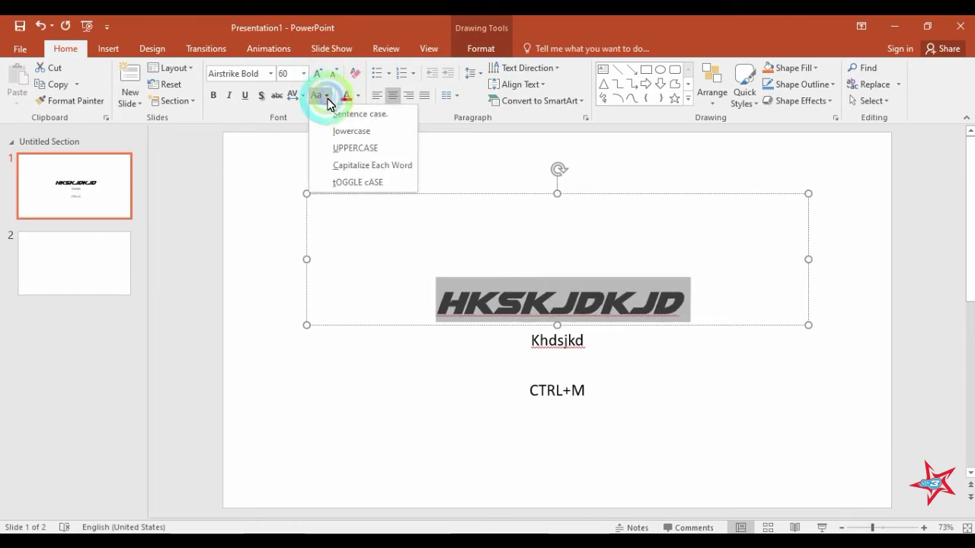
click(351, 166)
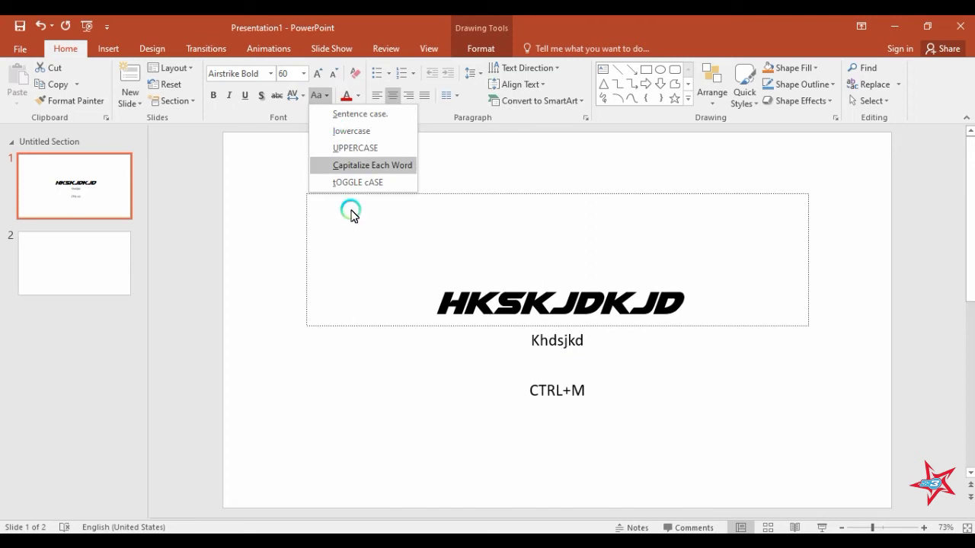
click(403, 318)
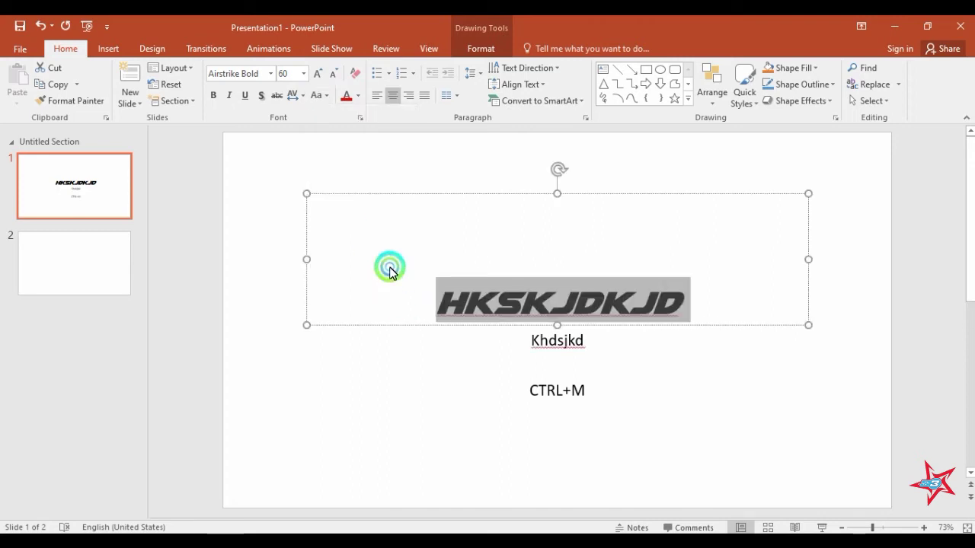
click(378, 96)
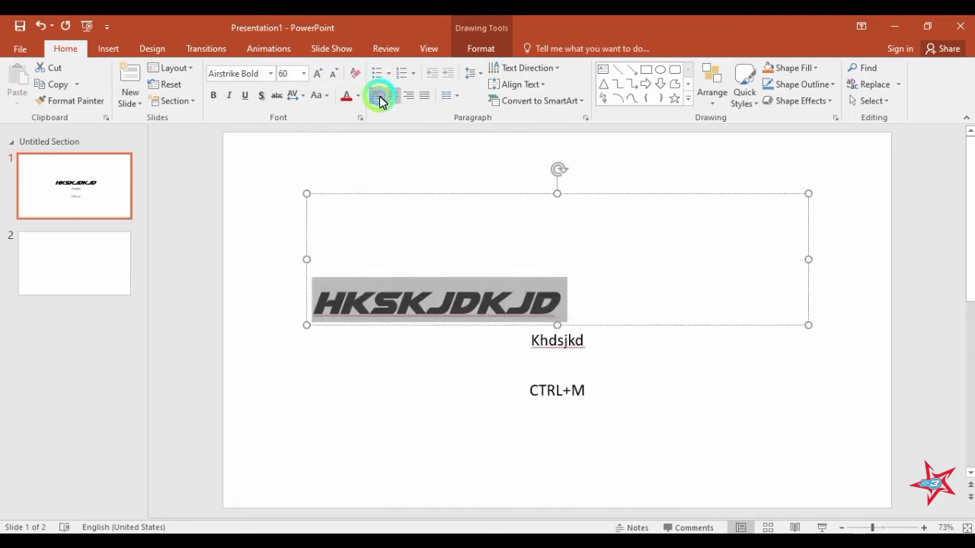
click(392, 99)
click(409, 99)
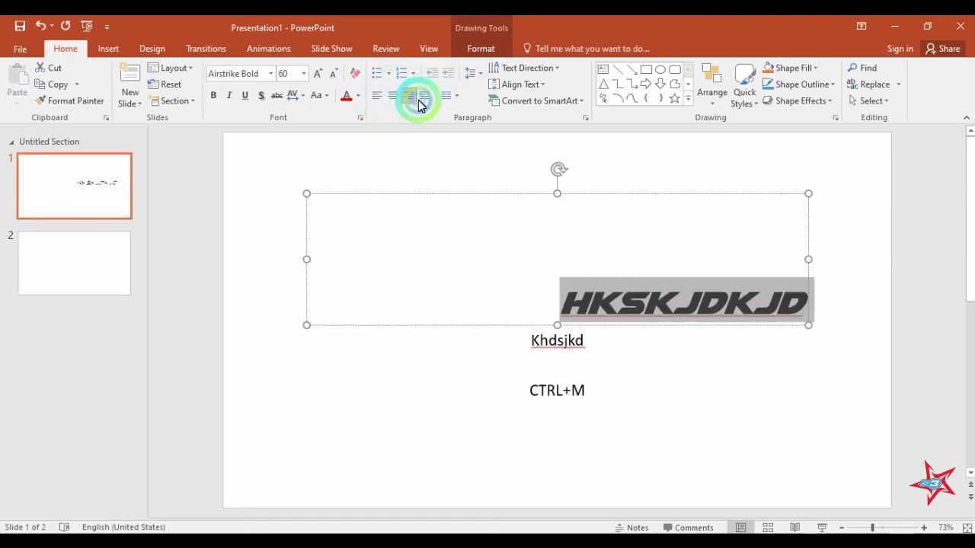
click(393, 99)
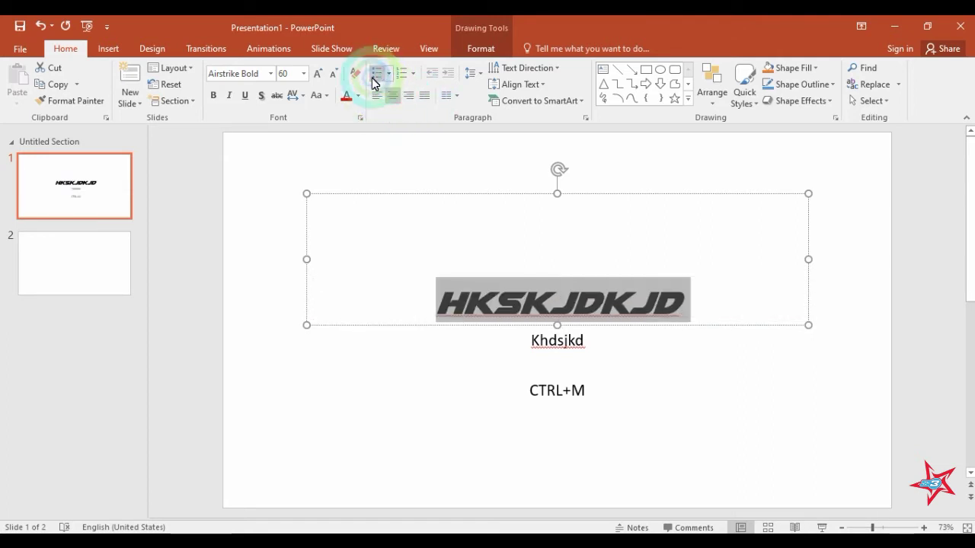
click(388, 76)
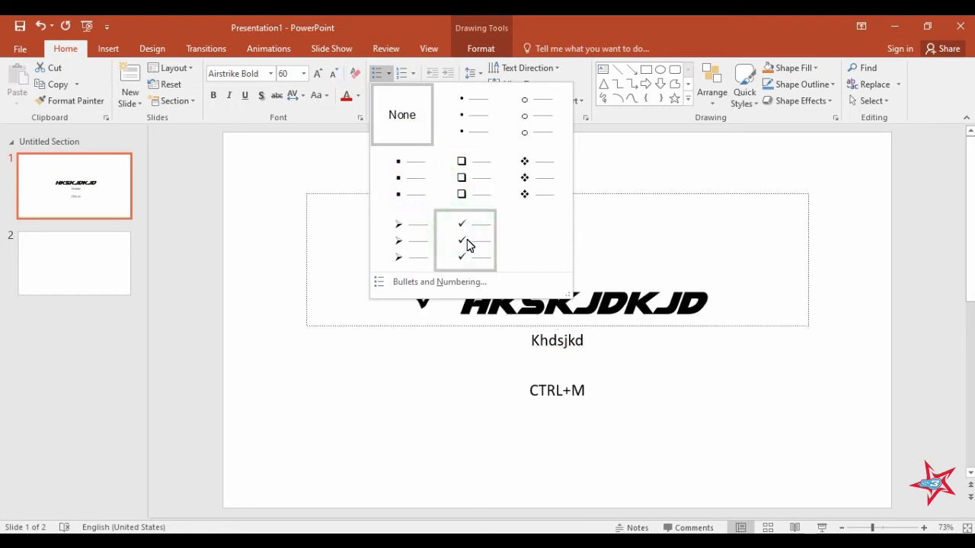
Step: Give the title an arrow bullet, leaving numbering and line spacing unchanged
click(416, 242)
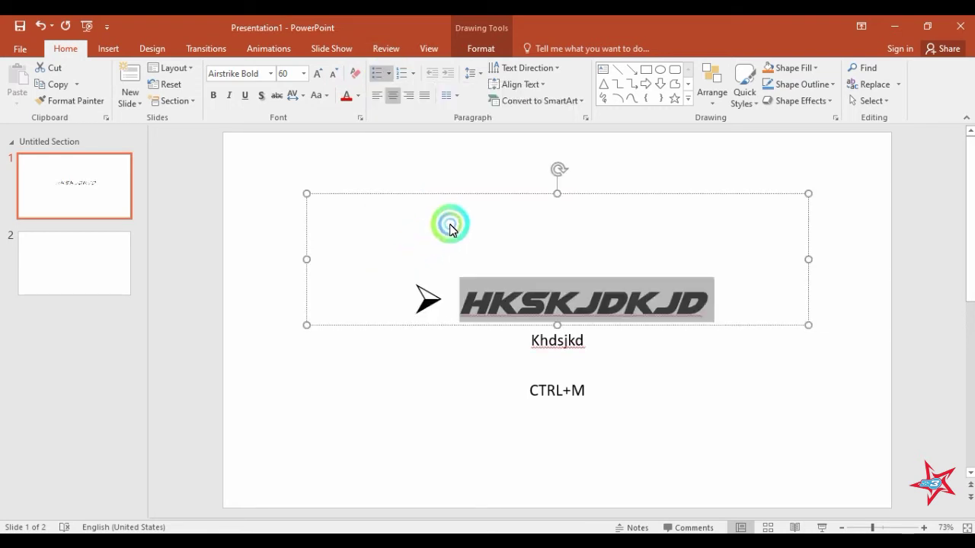
click(416, 77)
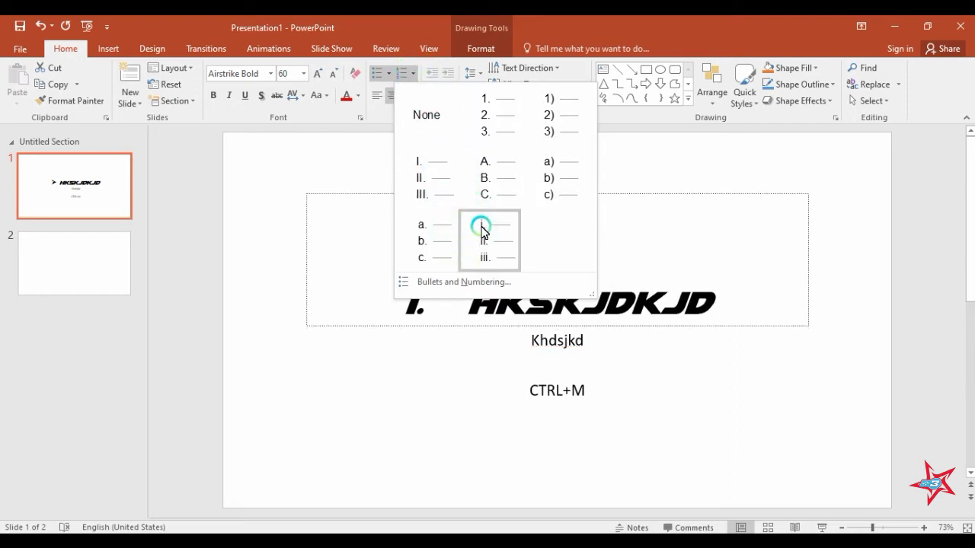
click(388, 239)
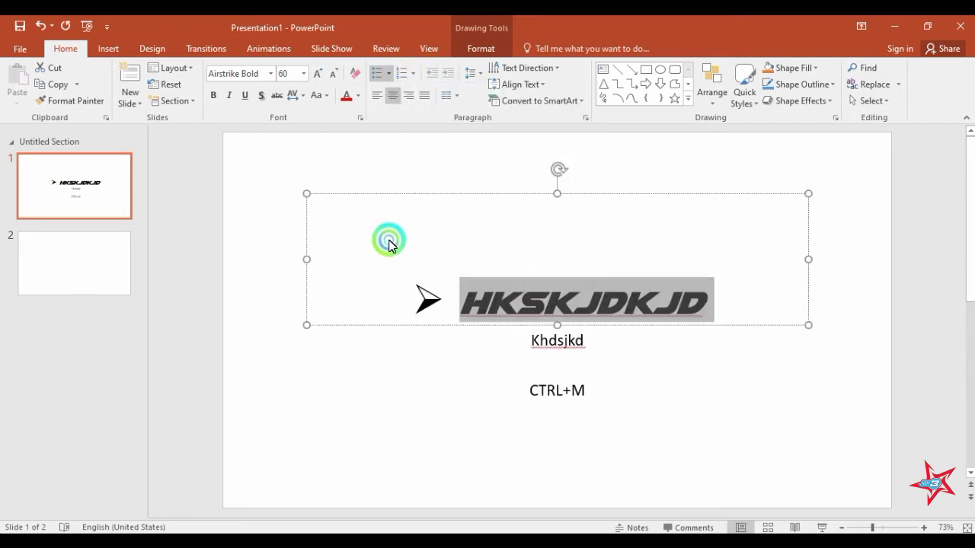
click(476, 74)
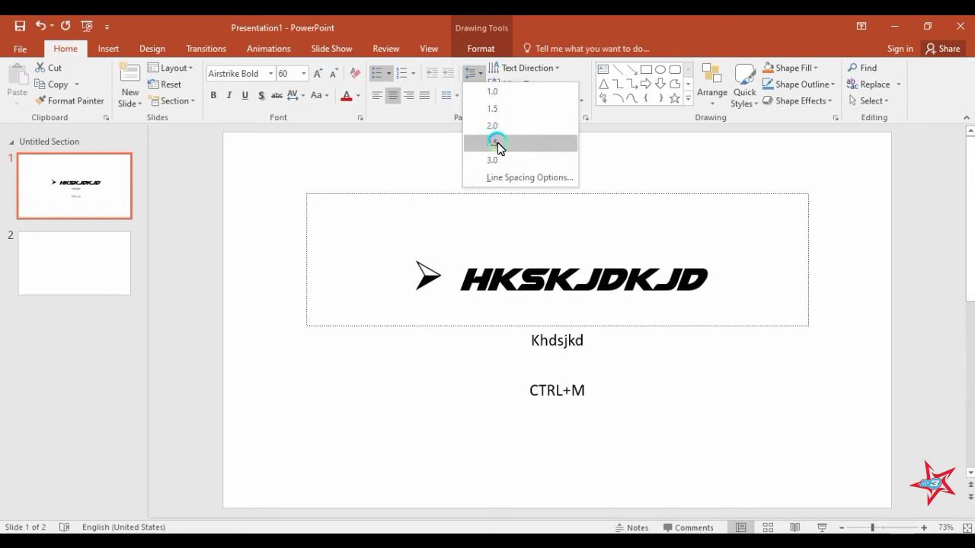
click(391, 231)
click(390, 268)
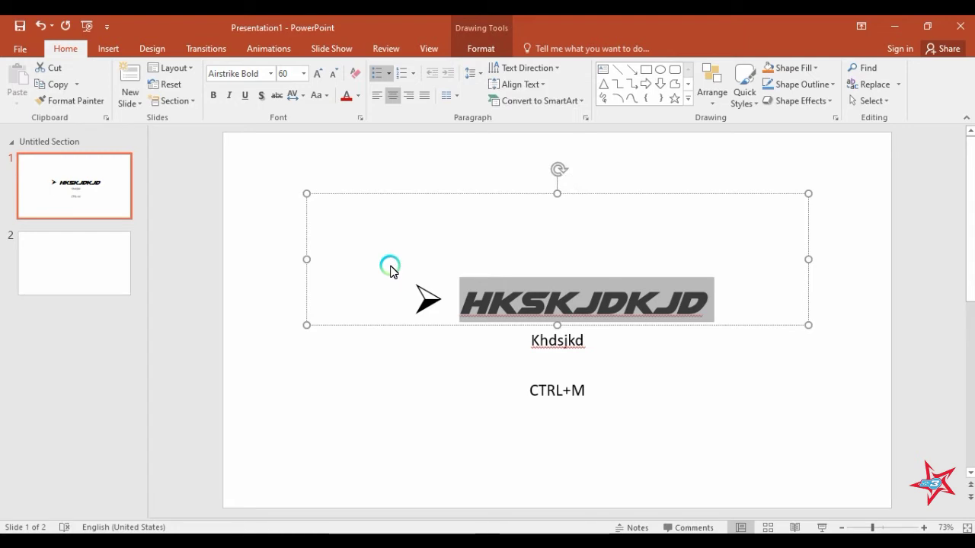
Step: Keep the title text horizontal and align it to the bottom of its box
click(555, 69)
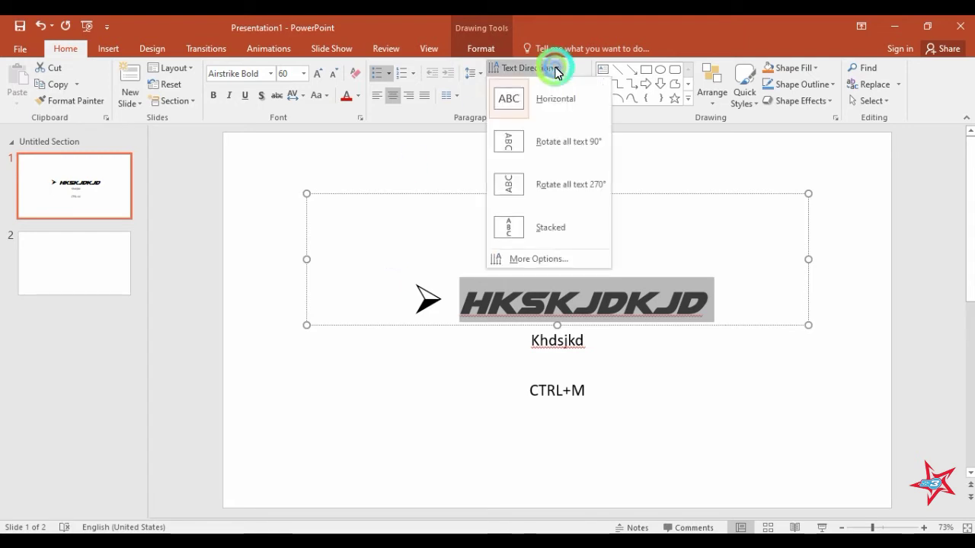
click(573, 141)
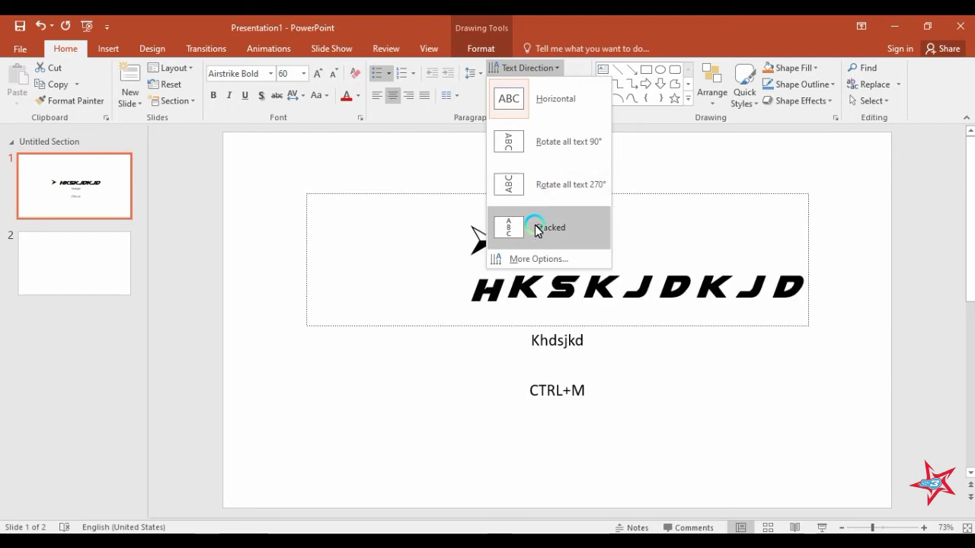
click(366, 263)
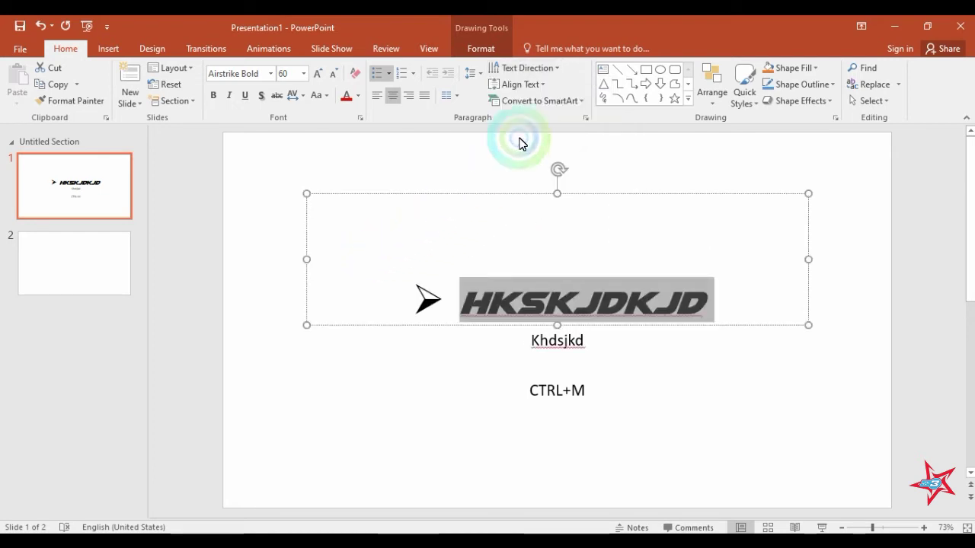
click(540, 92)
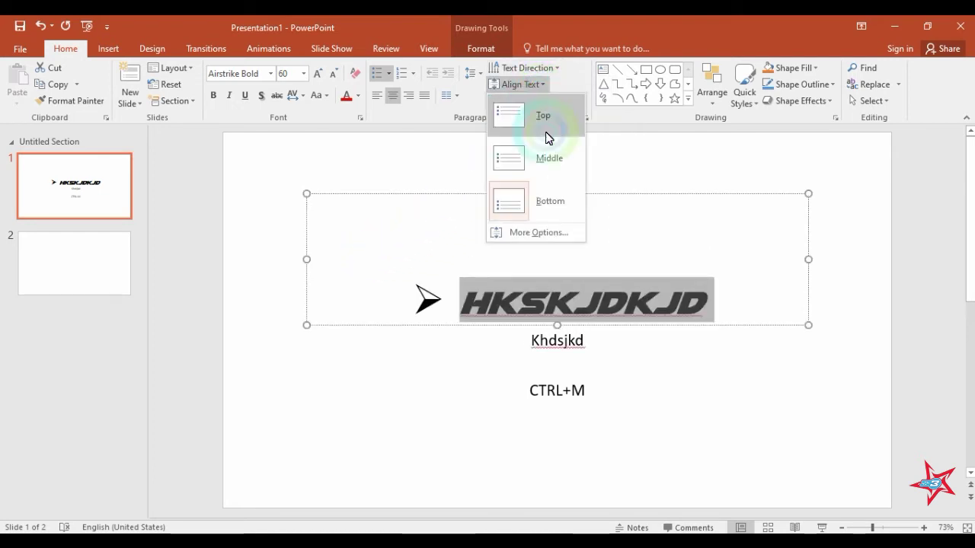
click(550, 202)
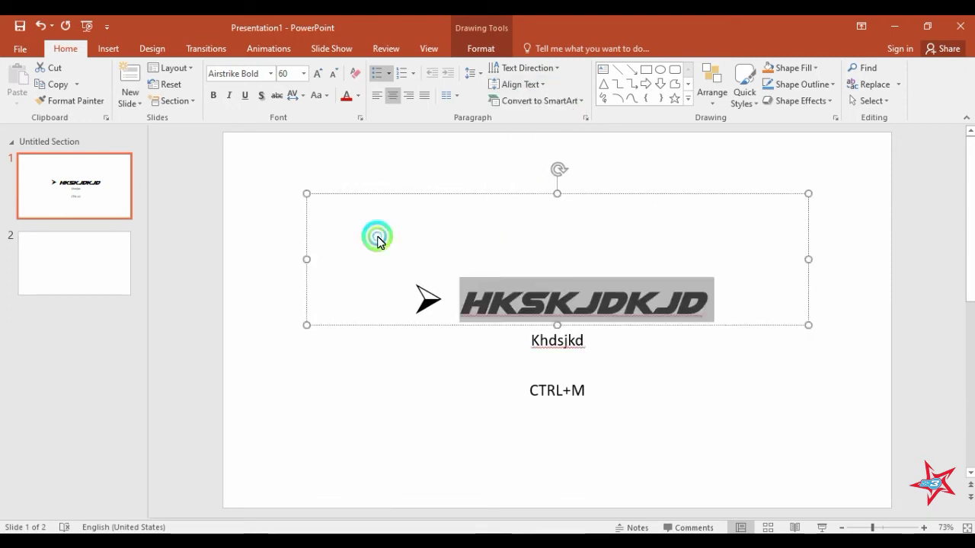
click(579, 103)
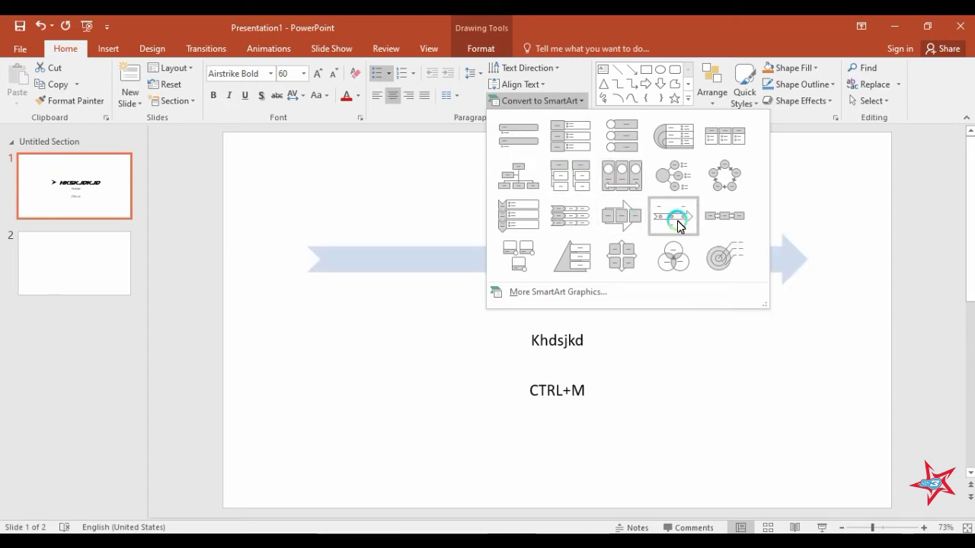
click(452, 175)
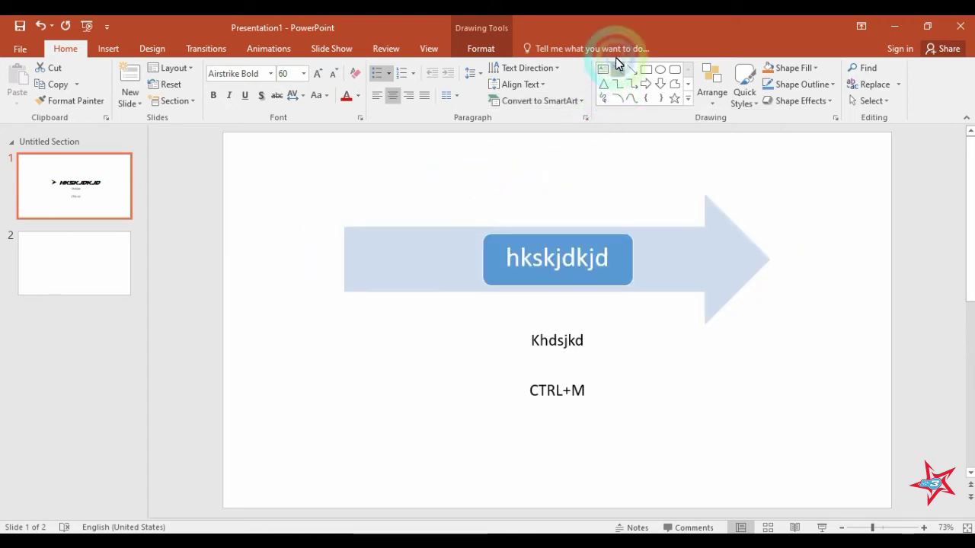
click(619, 335)
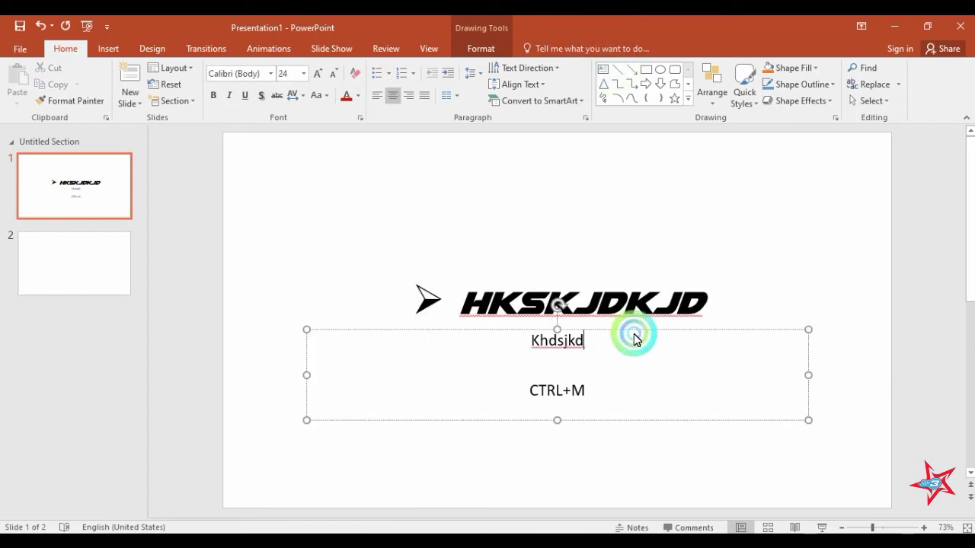
click(649, 301)
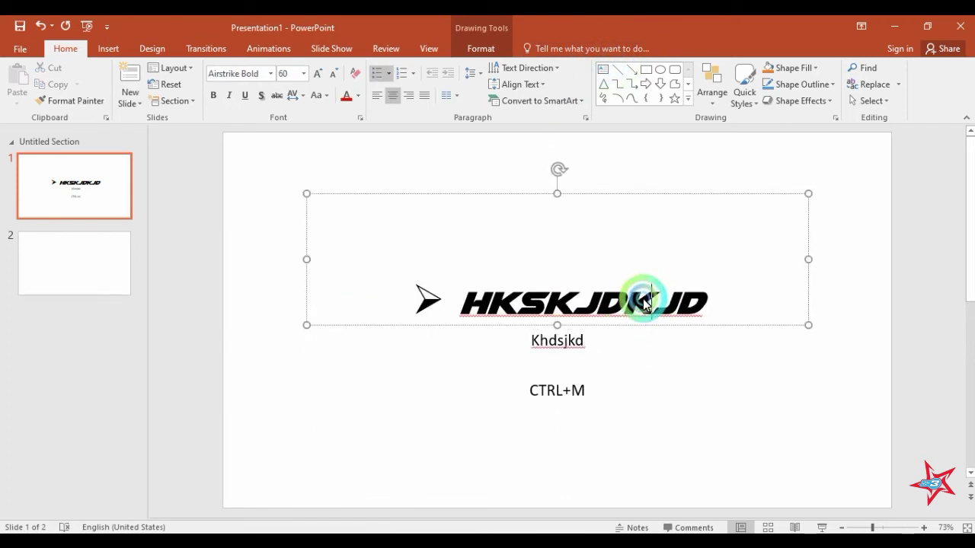
Step: Draw a horizontal line across the slide above the title
click(620, 72)
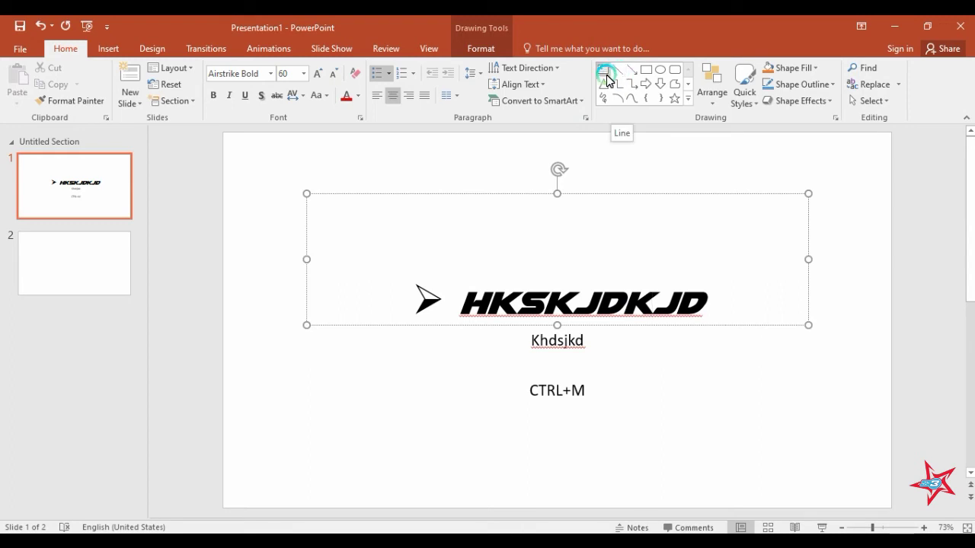
click(603, 69)
click(360, 219)
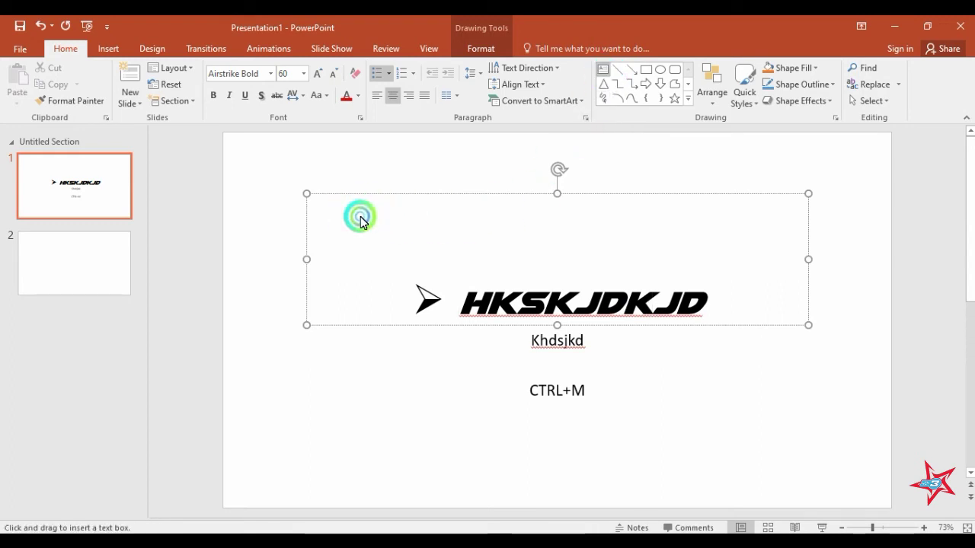
click(619, 70)
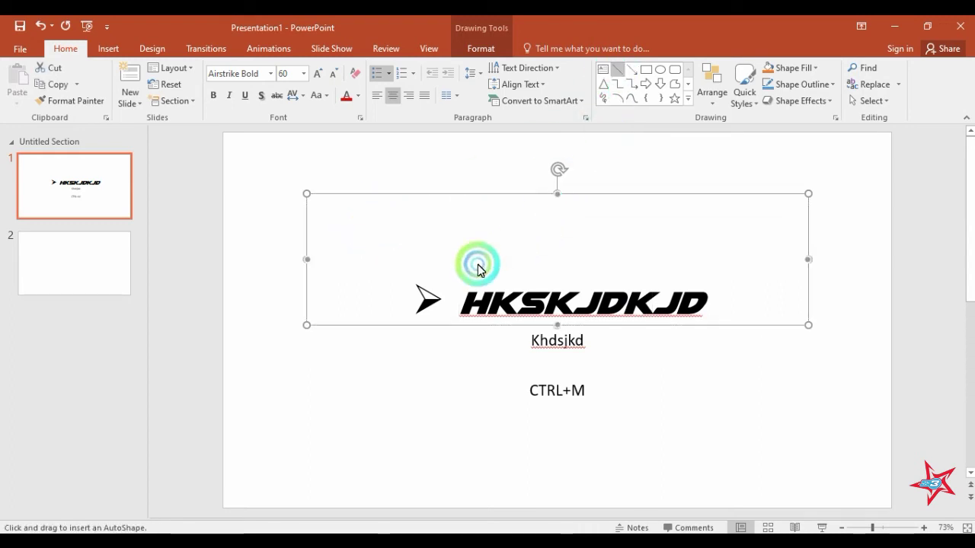
drag(351, 239, 664, 239)
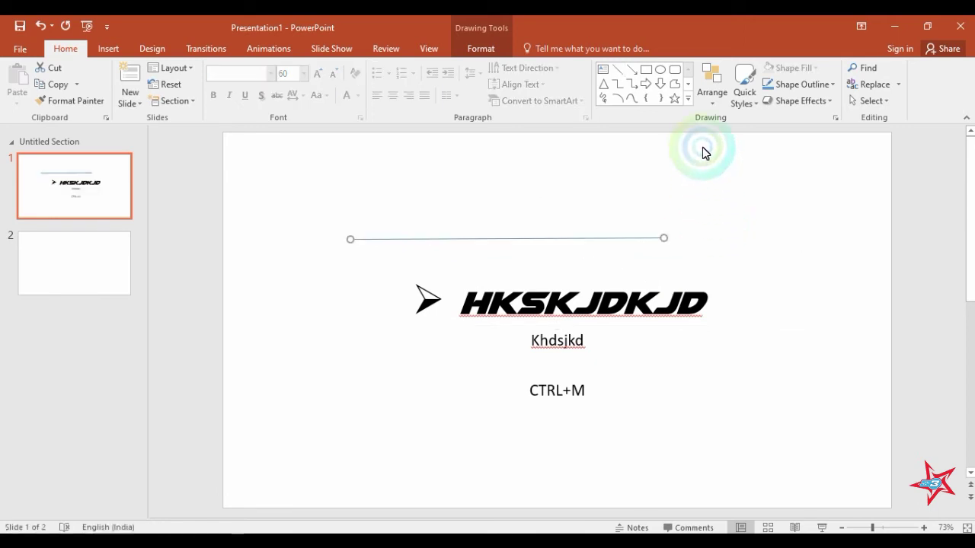
Step: Draw a diagonal line left of the subtitle and a short slanted line right of the title
click(629, 73)
drag(352, 300, 494, 415)
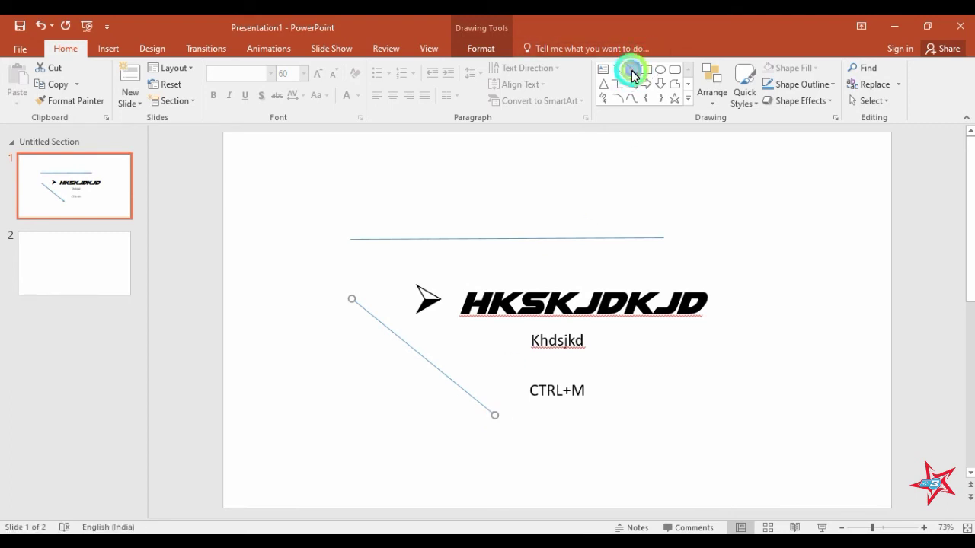
drag(752, 230, 807, 426)
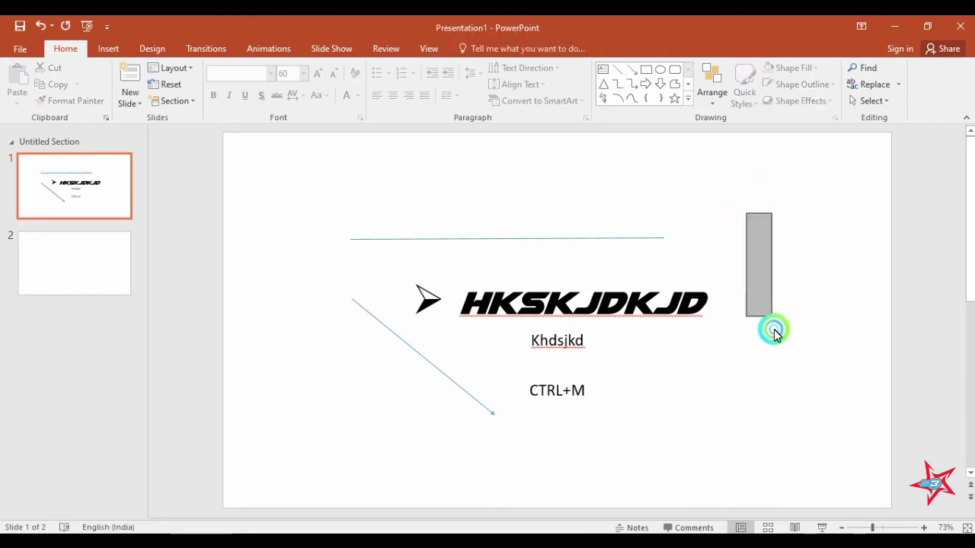
click(593, 306)
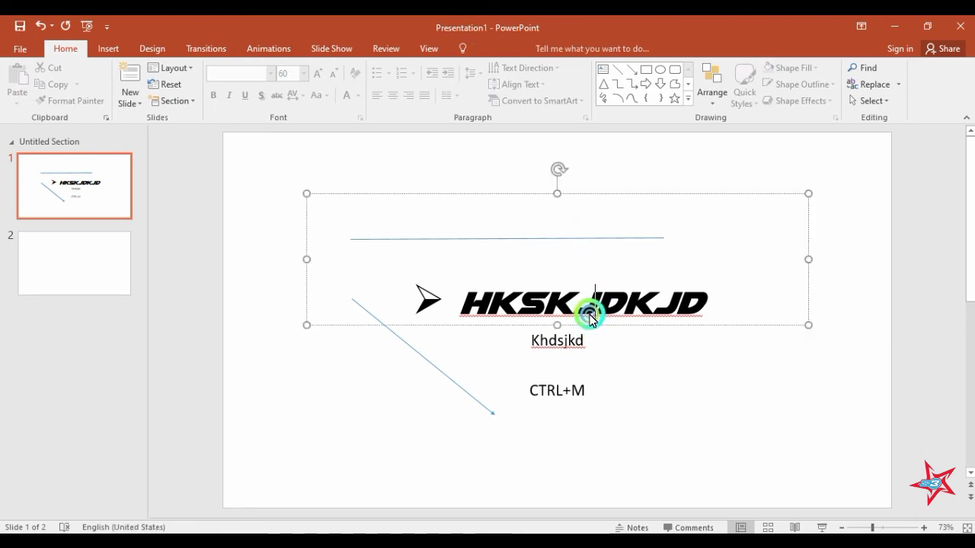
click(631, 69)
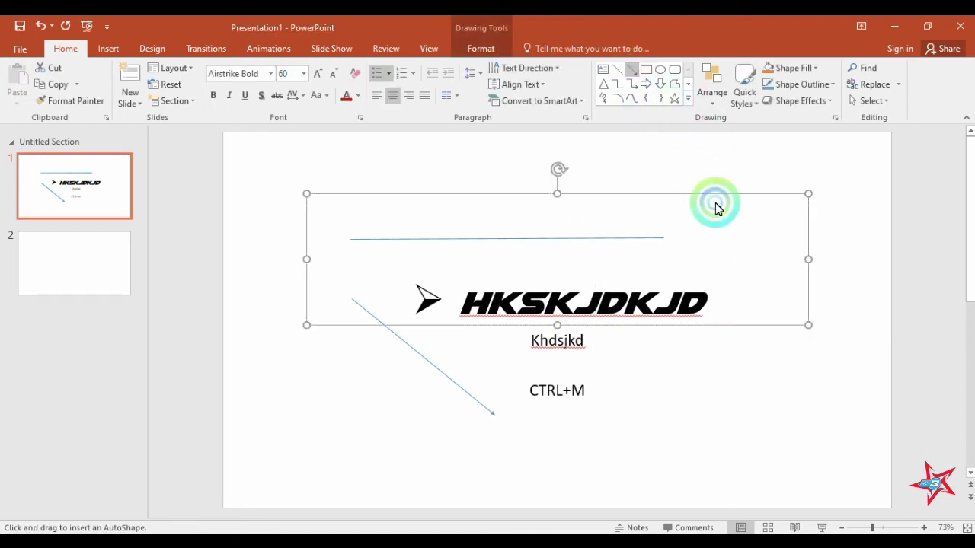
drag(689, 251, 784, 263)
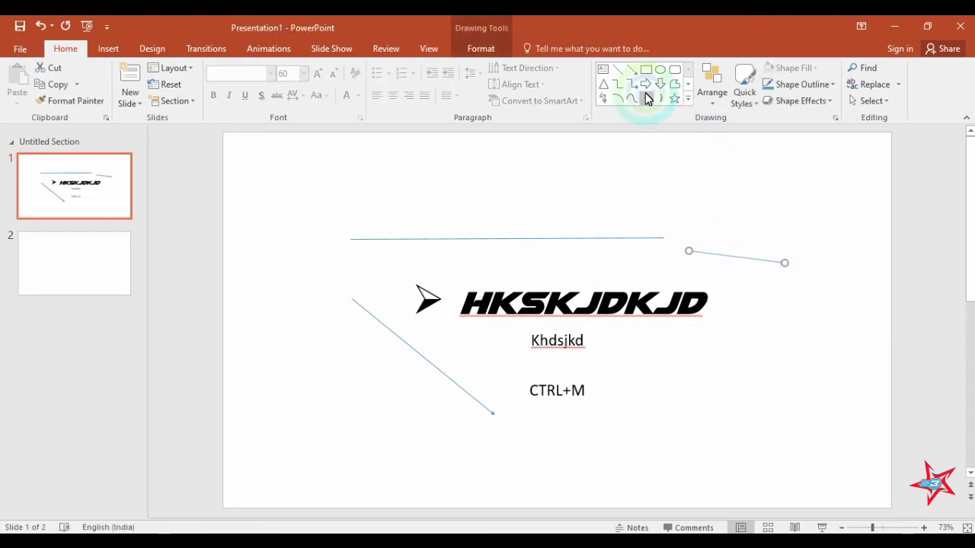
Step: Pick the Rectangle shape from the Shapes gallery
click(644, 71)
click(646, 71)
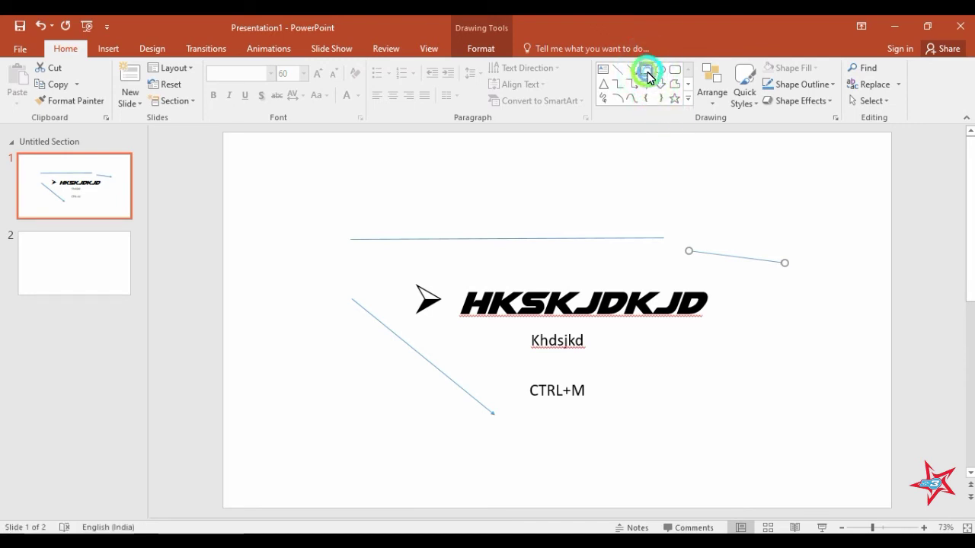
click(565, 173)
drag(565, 174, 681, 233)
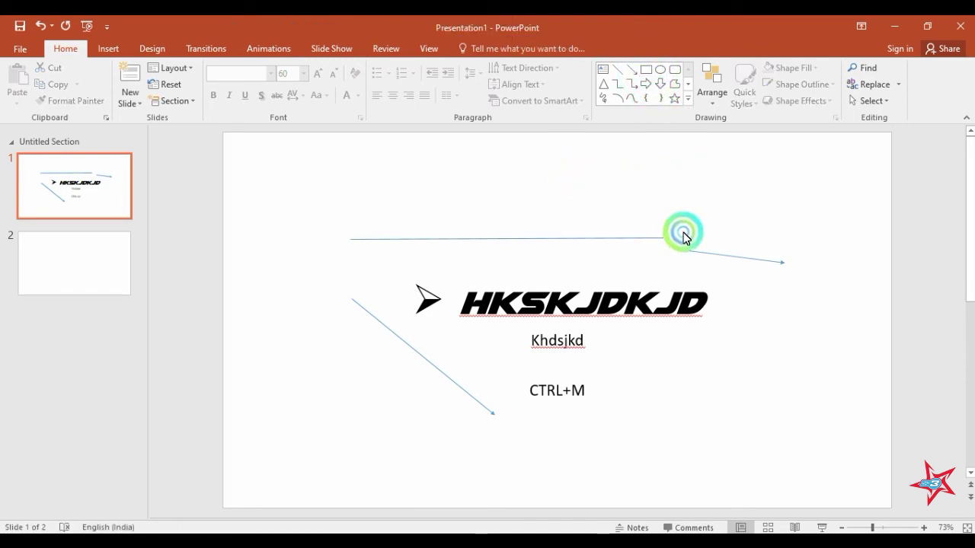
click(650, 83)
click(646, 71)
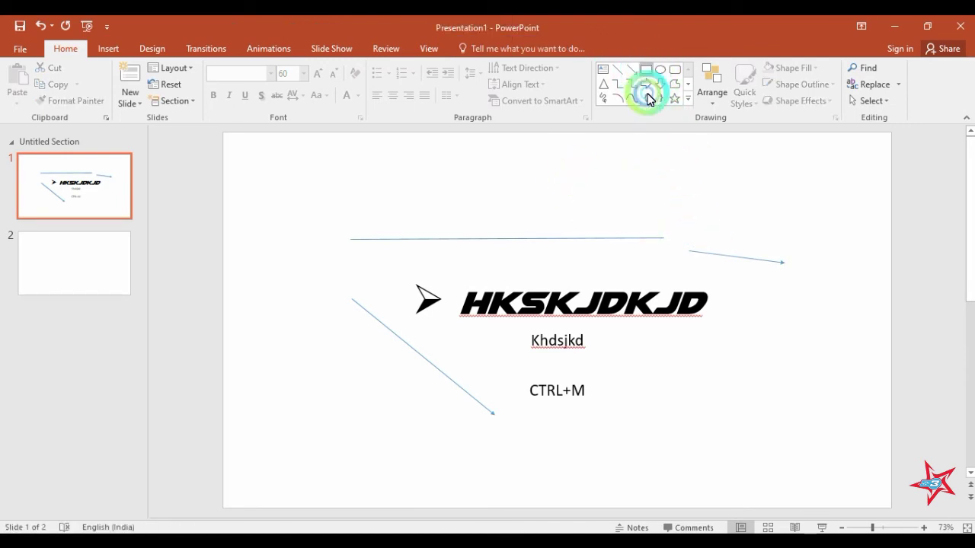
click(595, 240)
click(645, 69)
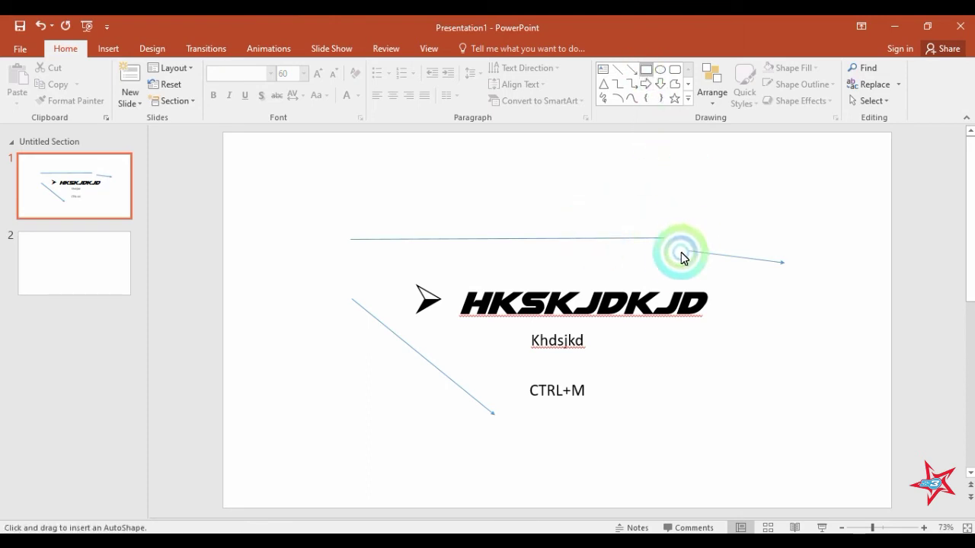
Step: Draw a rectangle over the title's right end, fill it green and remove its outline
drag(619, 263, 784, 341)
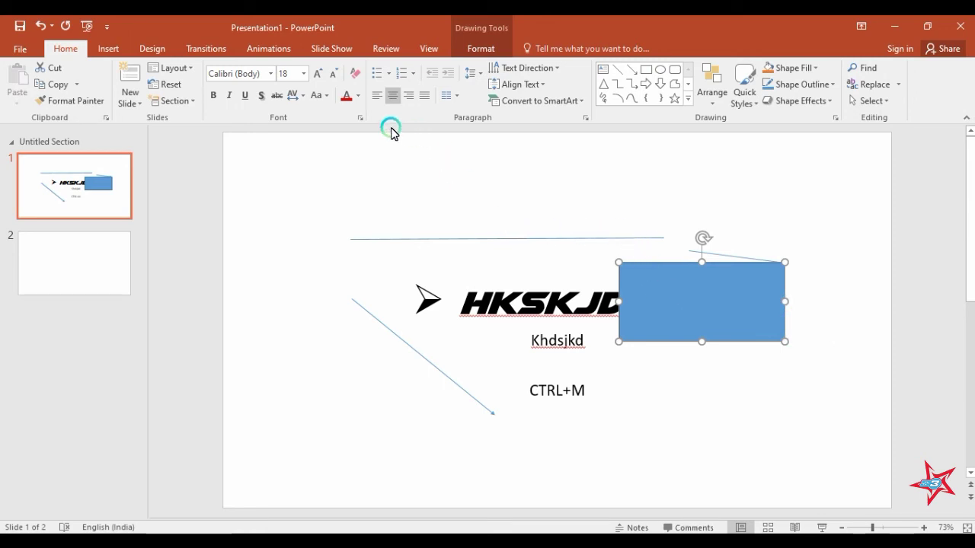
click(809, 68)
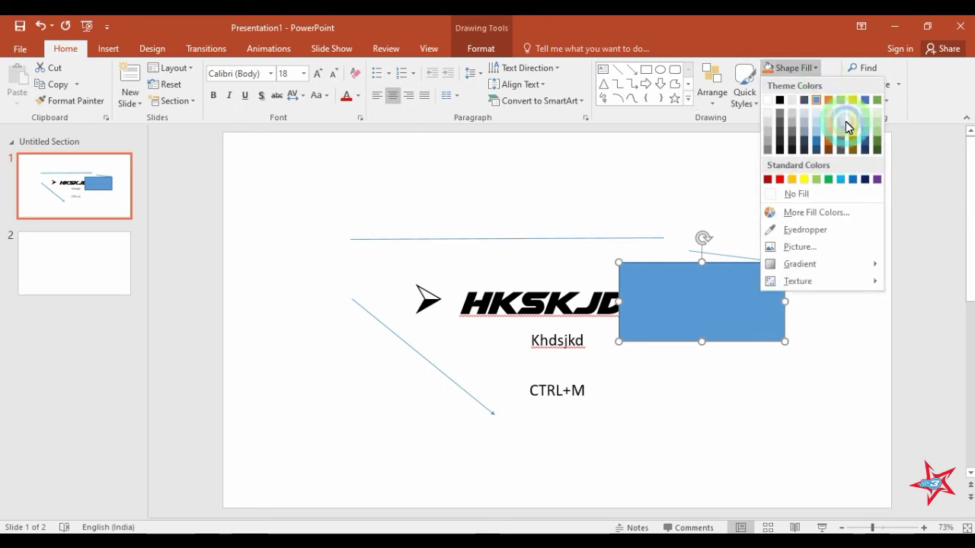
click(830, 180)
click(829, 86)
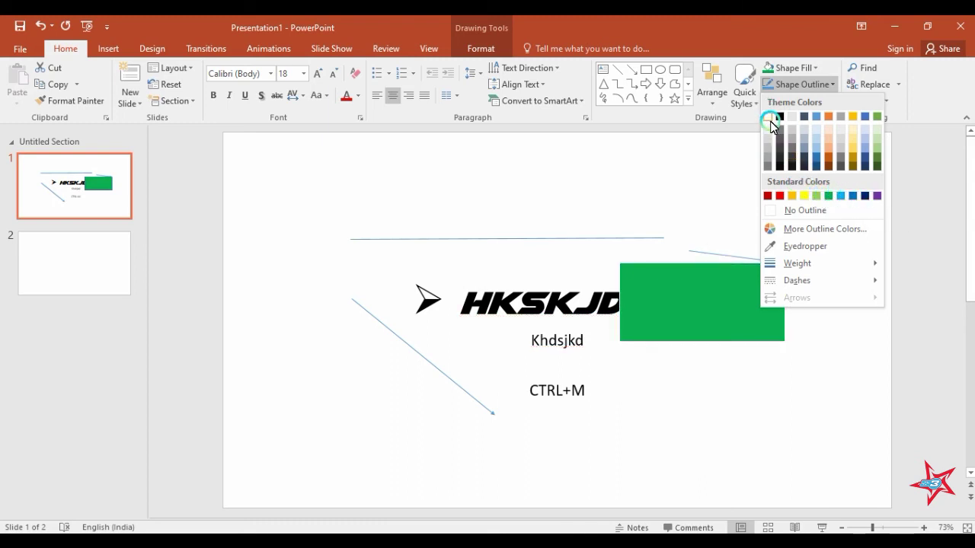
click(801, 214)
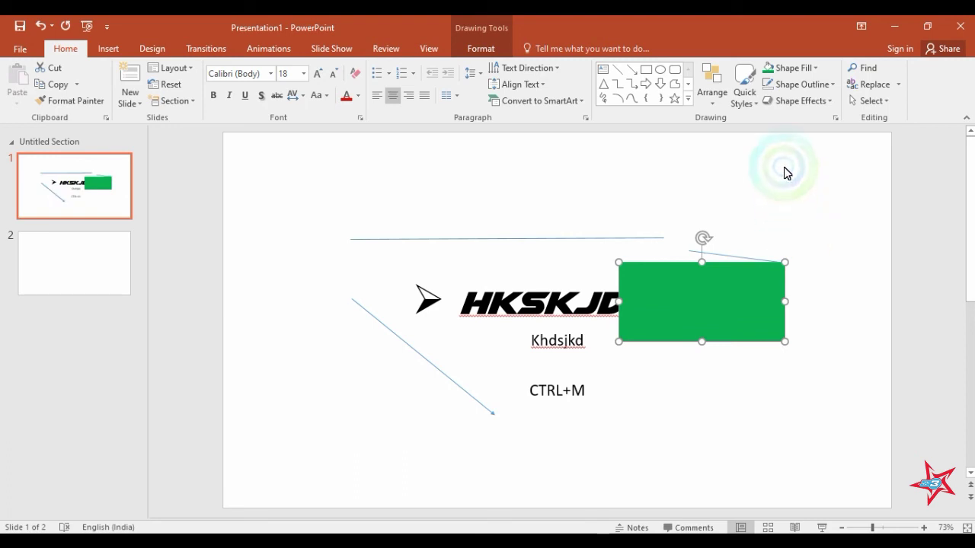
Step: Apply the last 3-D Preset shape effect to the green rectangle
click(830, 109)
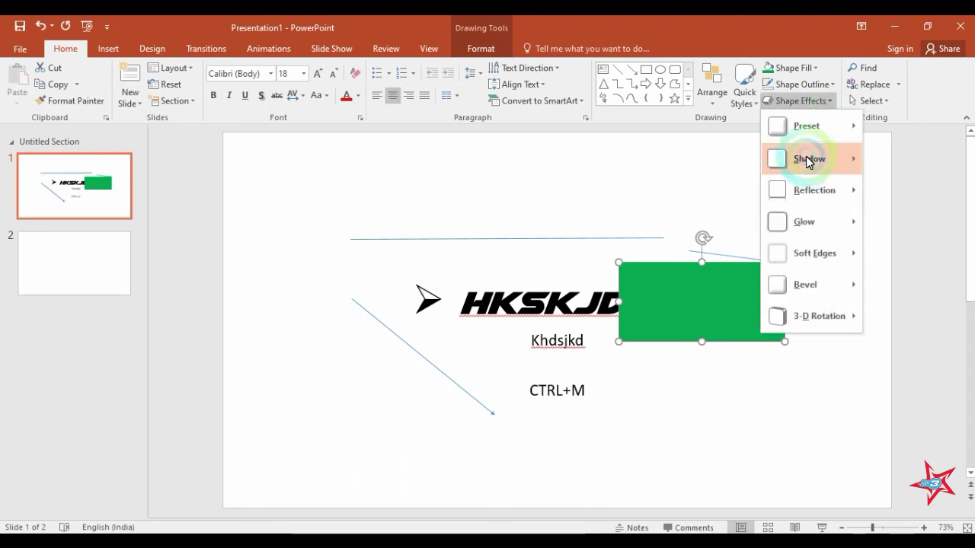
click(796, 128)
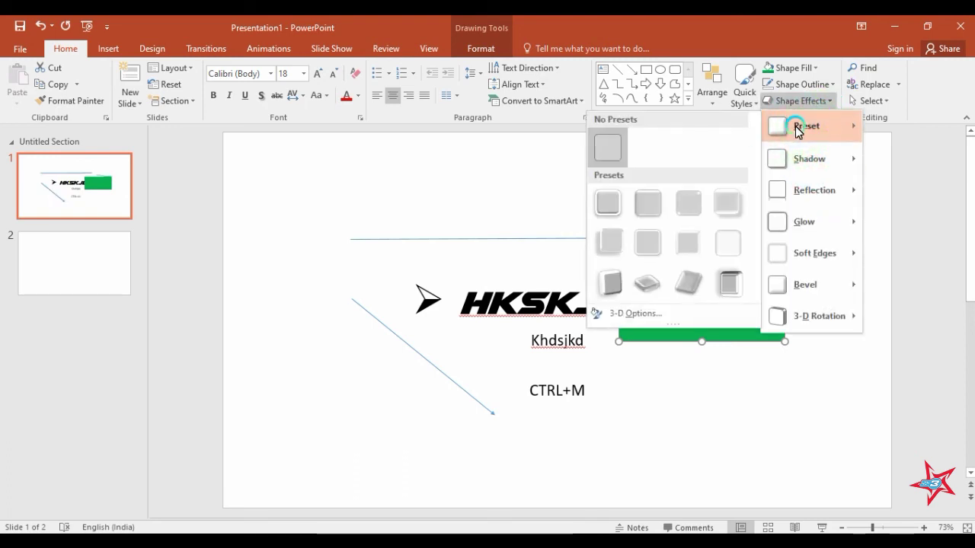
click(730, 289)
click(700, 401)
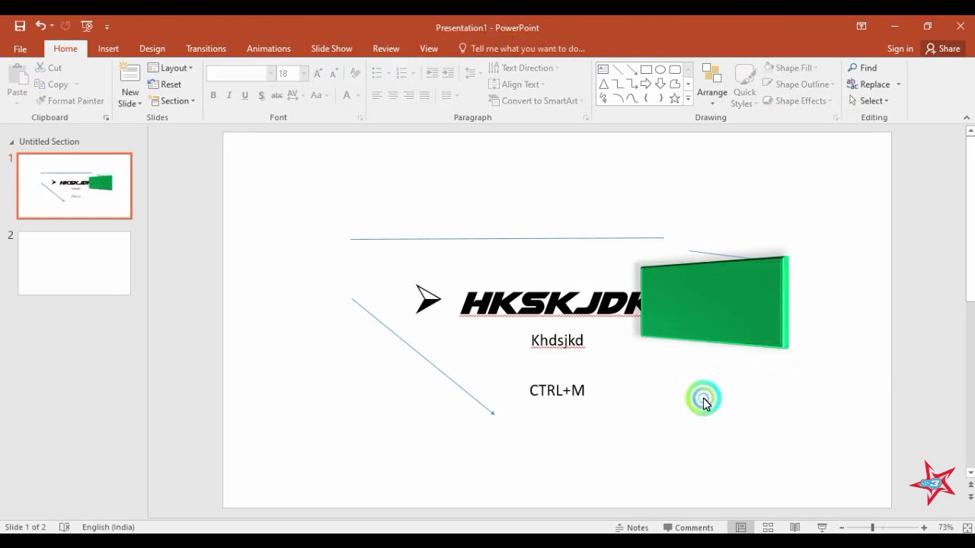
click(707, 312)
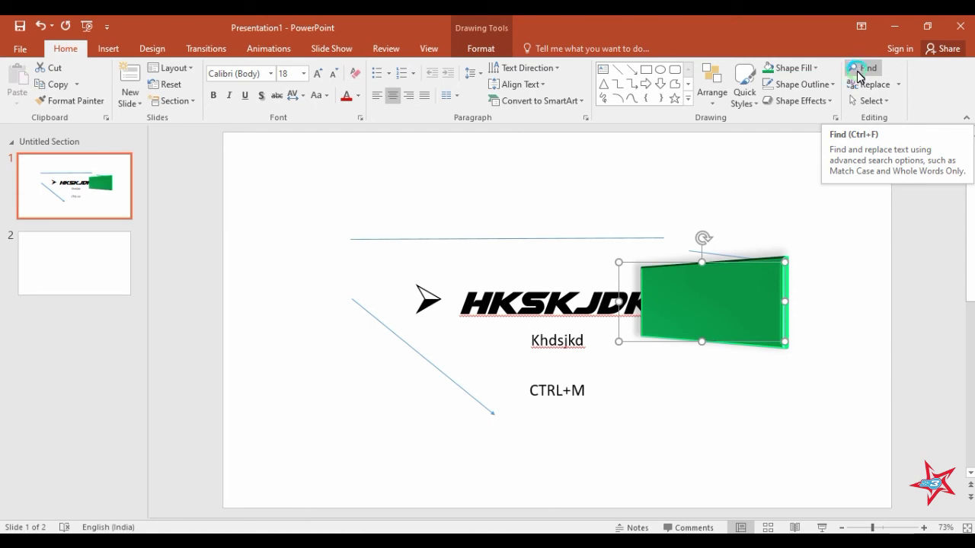
click(858, 74)
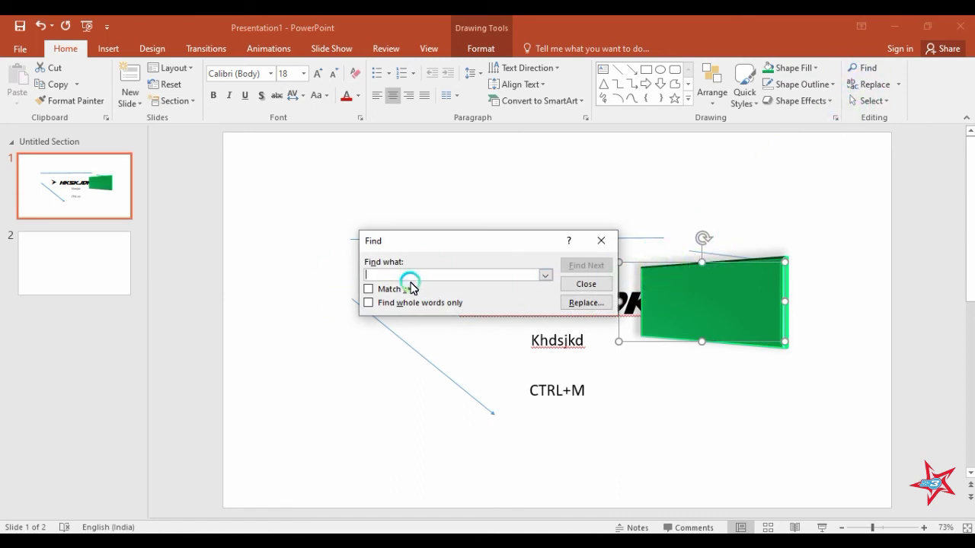
text(DSFDF)
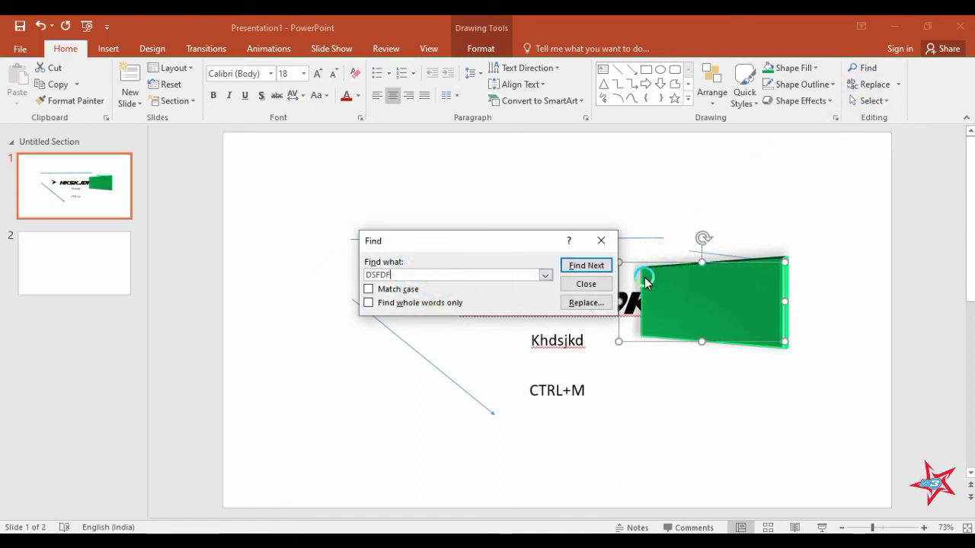
click(602, 241)
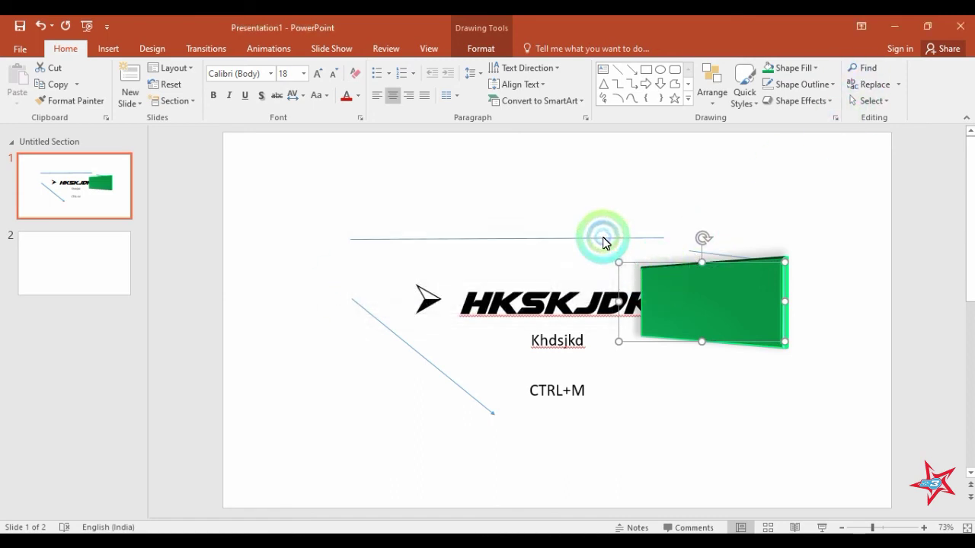
click(886, 86)
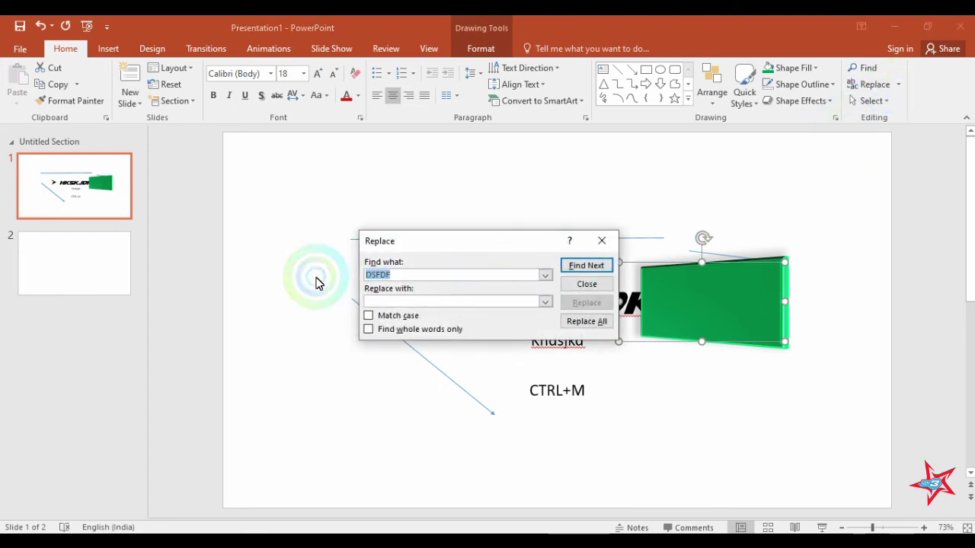
click(597, 273)
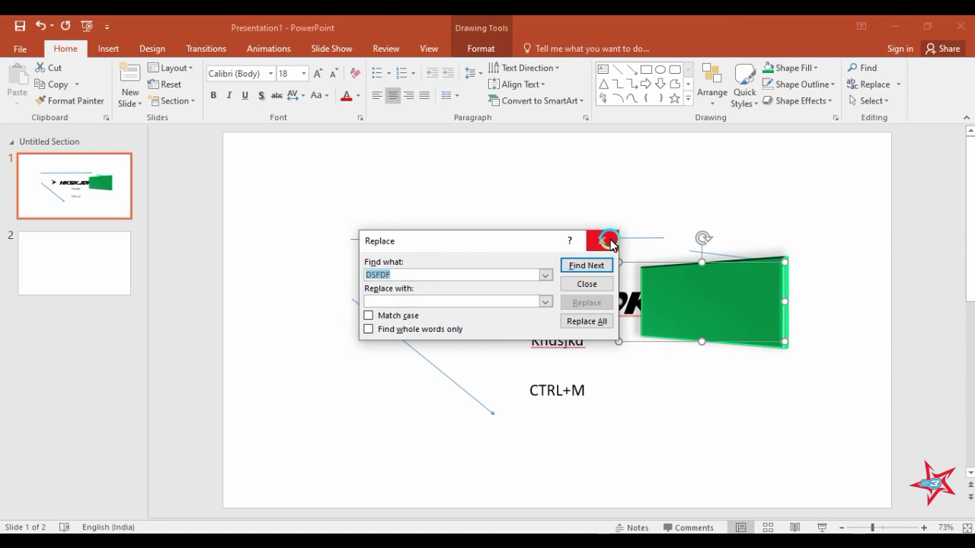
click(610, 240)
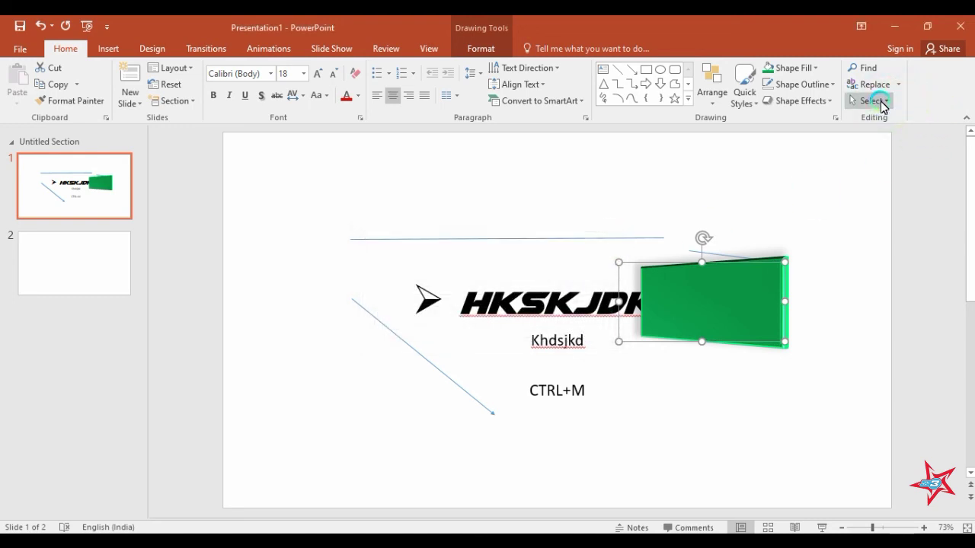
click(883, 102)
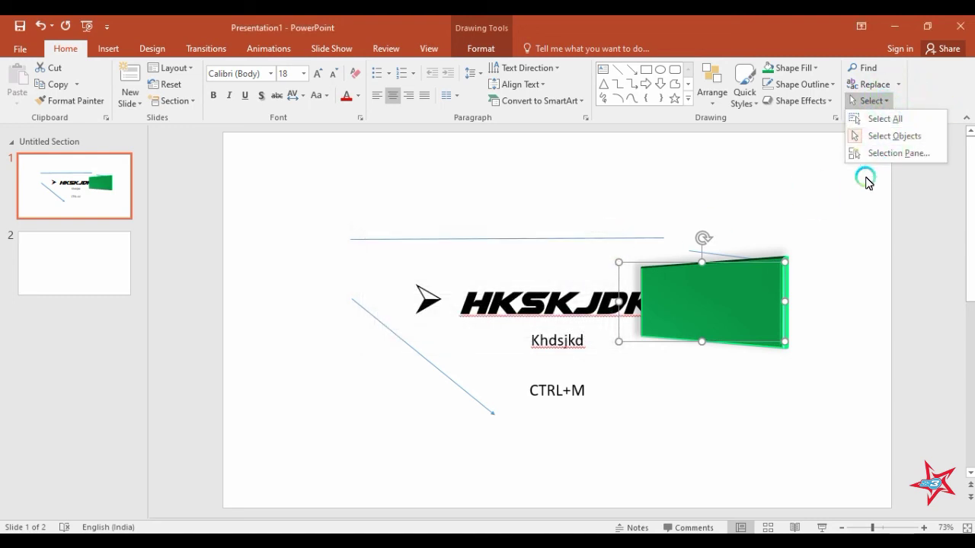
click(768, 216)
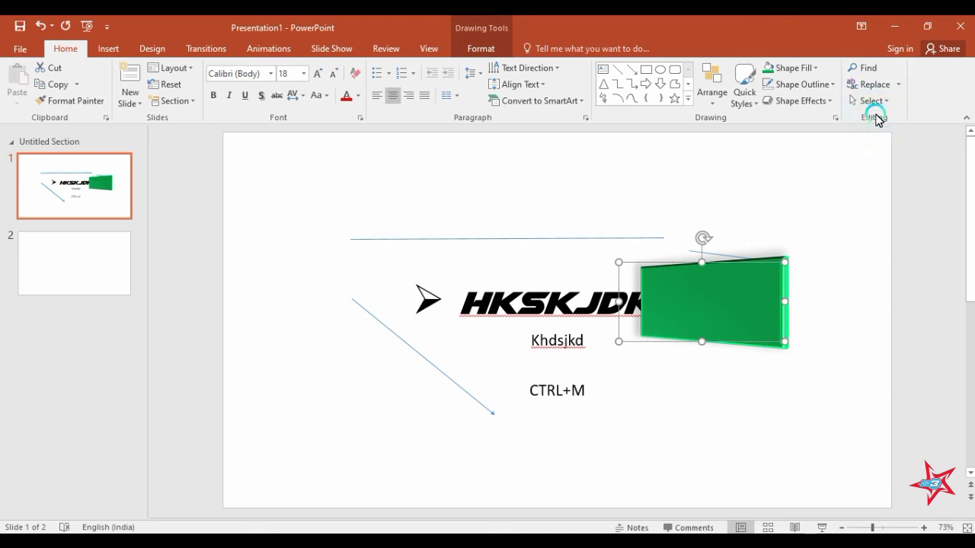